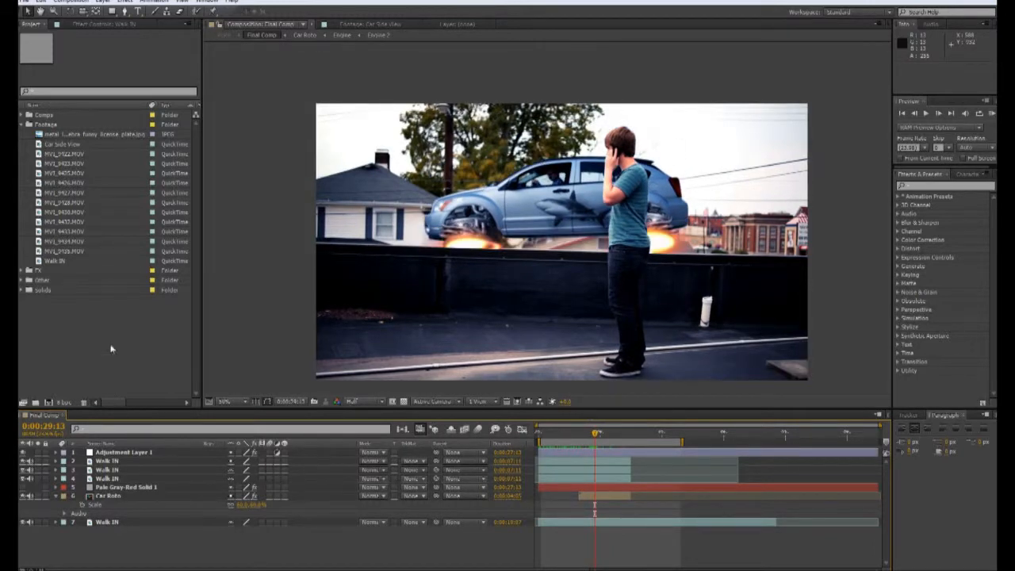
Step: Create a new composition from the Walk IN clip and duplicate its footage layer
double_click(48, 262)
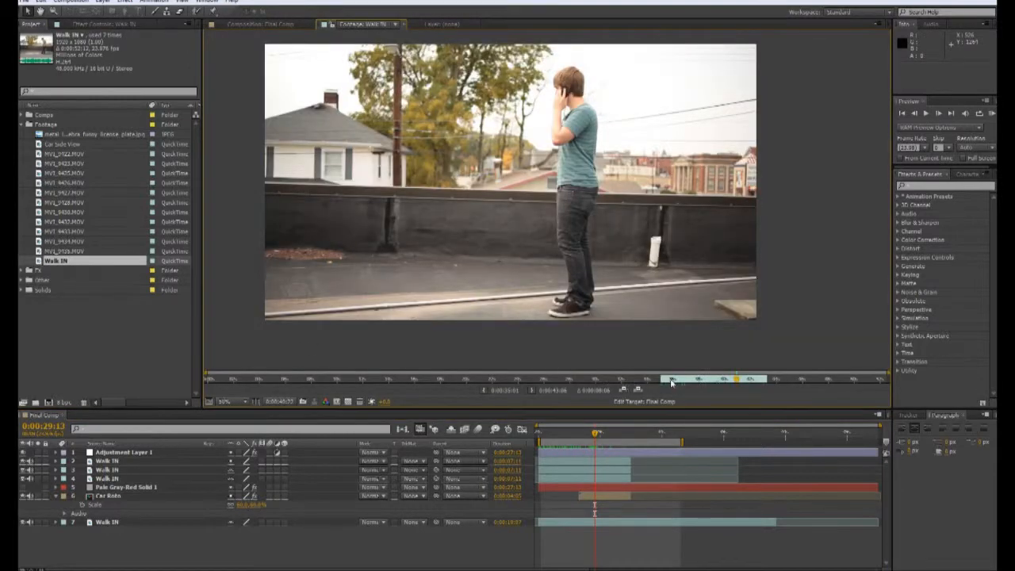
drag(37, 264, 47, 405)
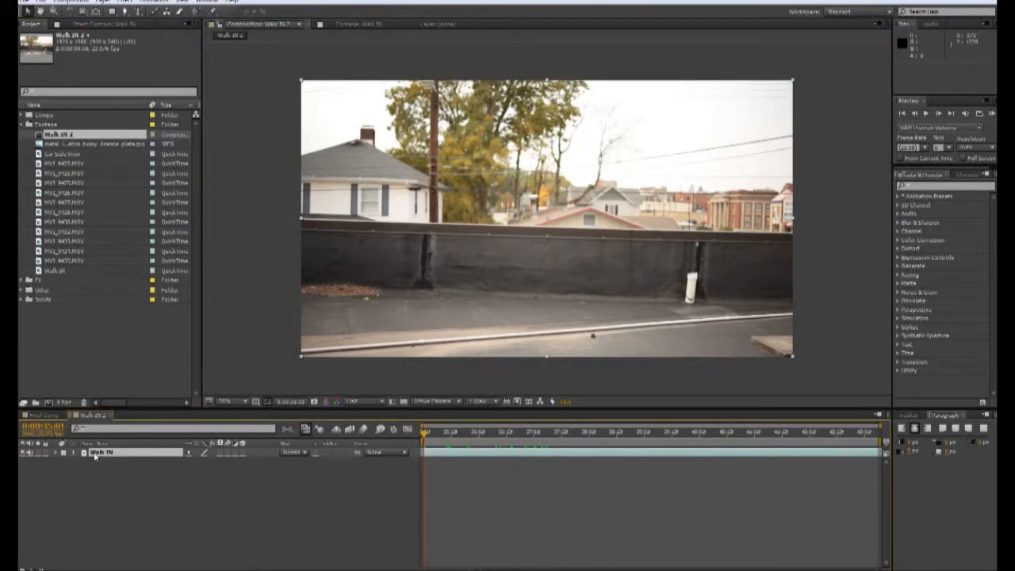
key(ctrl+d)
Step: Mask the duplicated Walk IN layer with a rectangle over the rooftop foreground, its upper edge aligned to the slanted ledge of the wall
drag(463, 433, 575, 433)
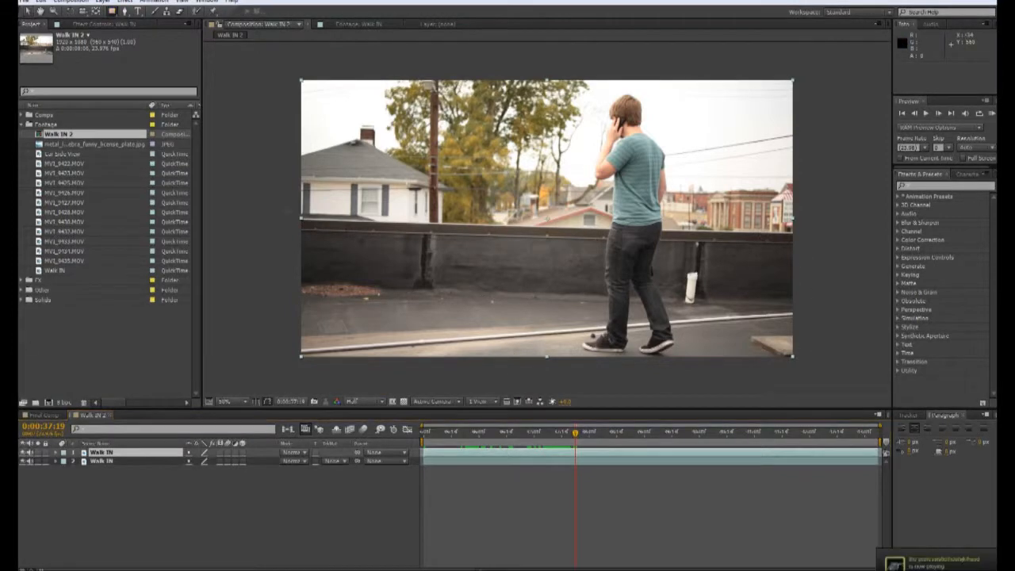
click(112, 11)
drag(259, 216, 855, 376)
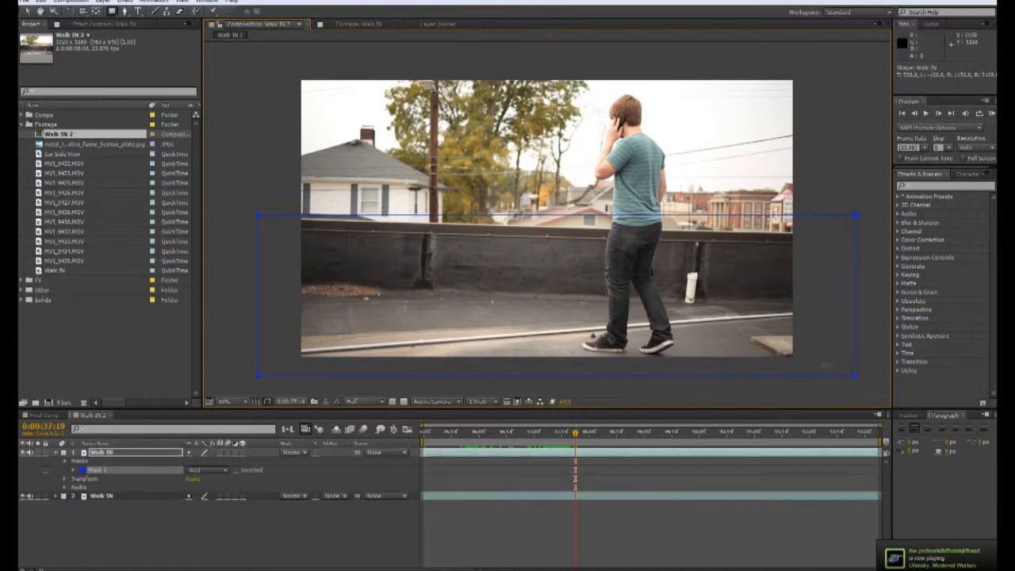
drag(856, 217, 854, 236)
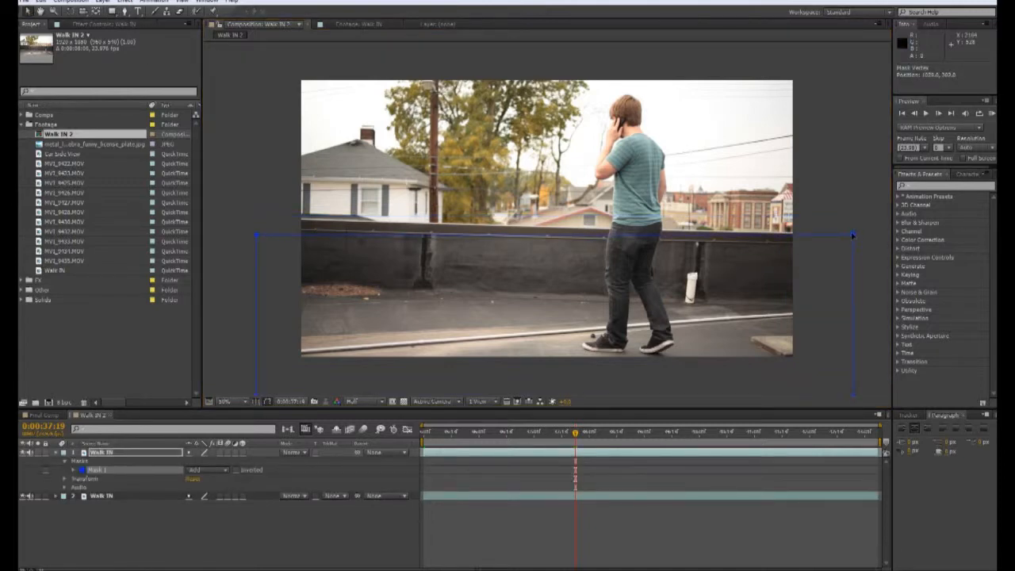
click(90, 454)
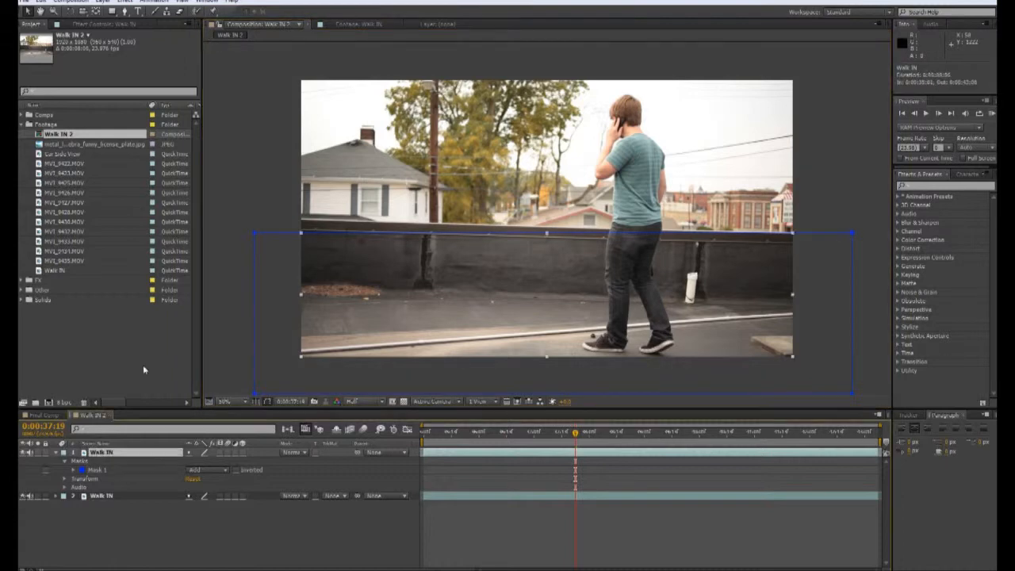
drag(255, 232, 256, 219)
scroll(491, 247, up, 1)
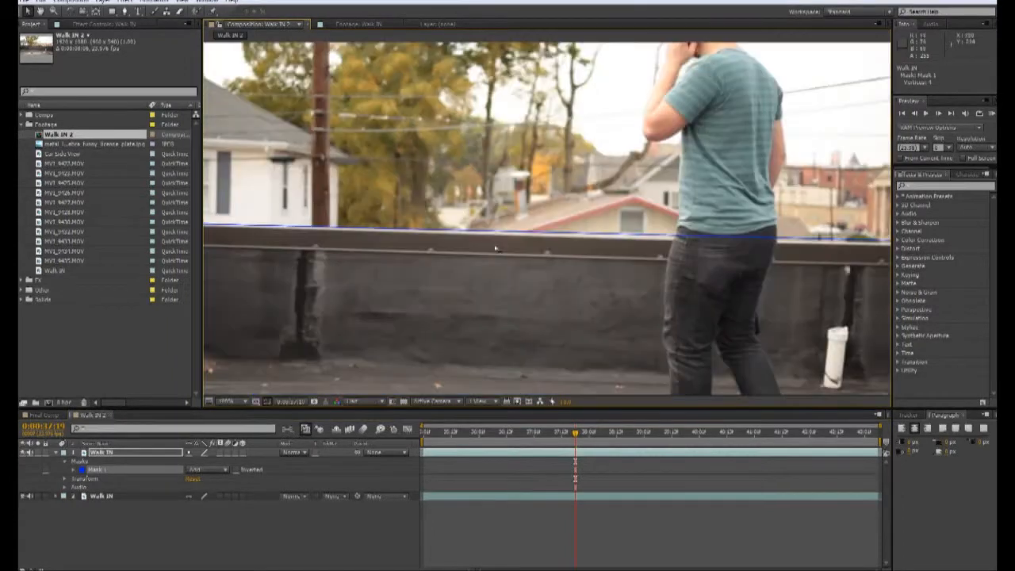
scroll(635, 245, down, 1)
drag(853, 233, 854, 235)
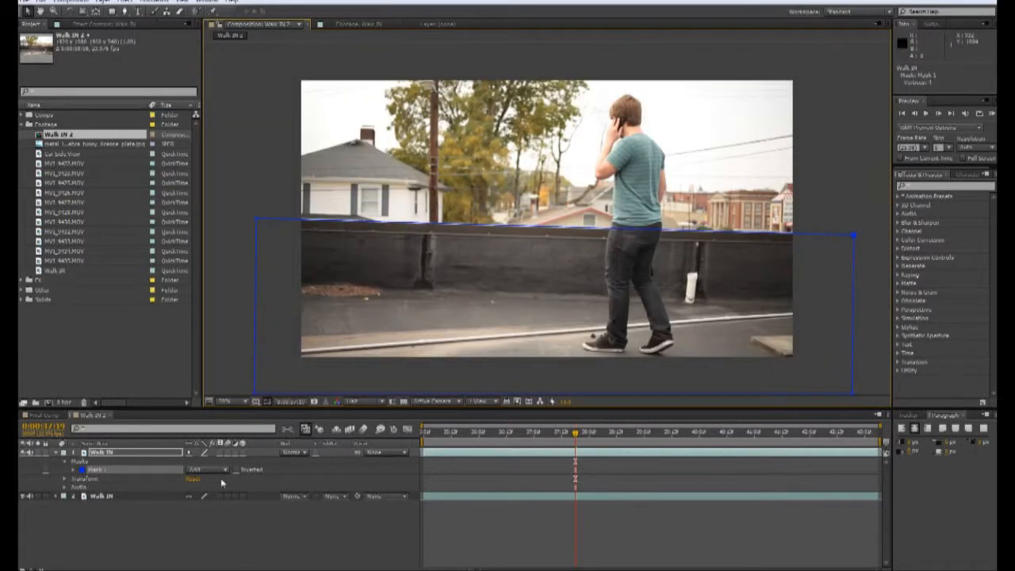
Step: Hide the unmasked Walk IN layer to examine the mask edge along the wall, and show it again
click(24, 496)
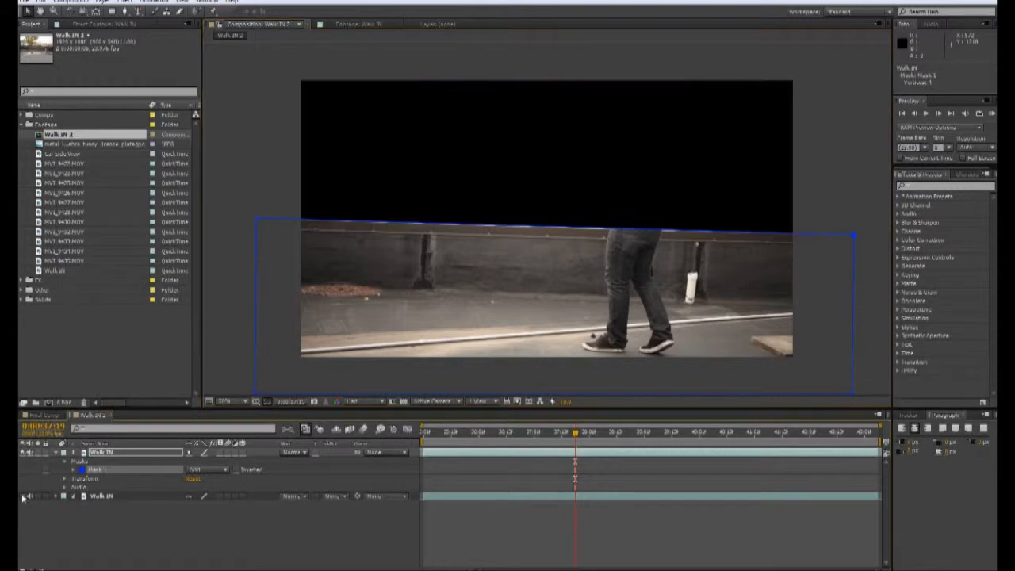
scroll(354, 242, up, 1)
scroll(354, 242, down, 1)
click(24, 496)
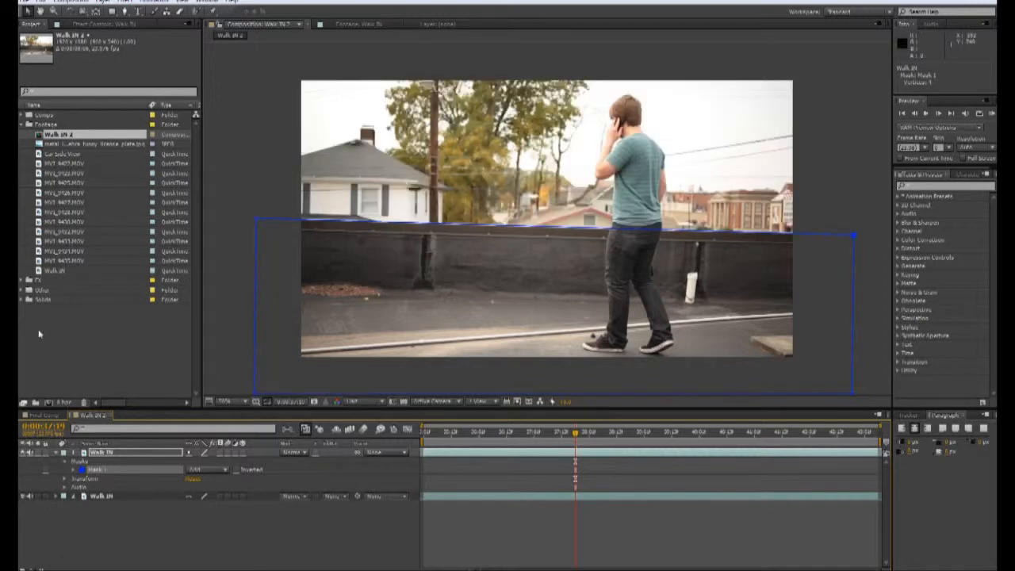
Step: Create a new composition from the Car Side View clip
click(40, 154)
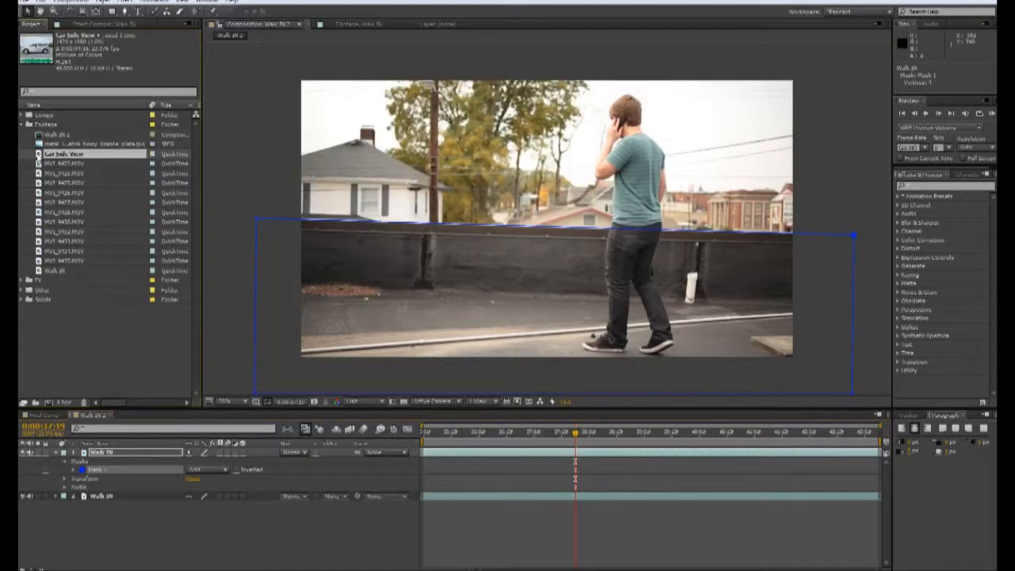
click(49, 403)
Step: Trace a closed Pen mask around the full outline of the car, including the hood, roof, rear bumper, wheels and underside
click(126, 12)
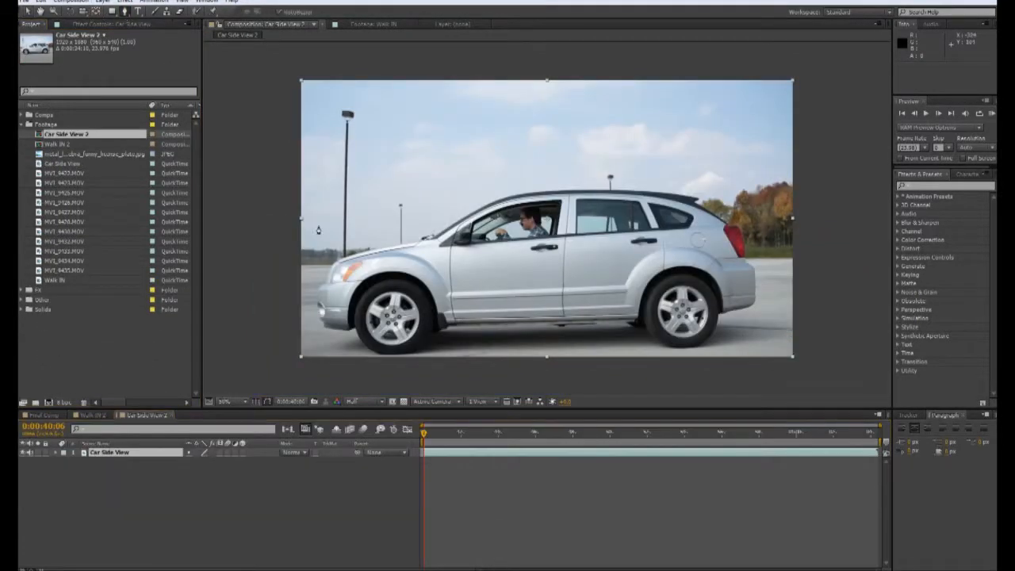
click(322, 324)
click(319, 310)
click(319, 296)
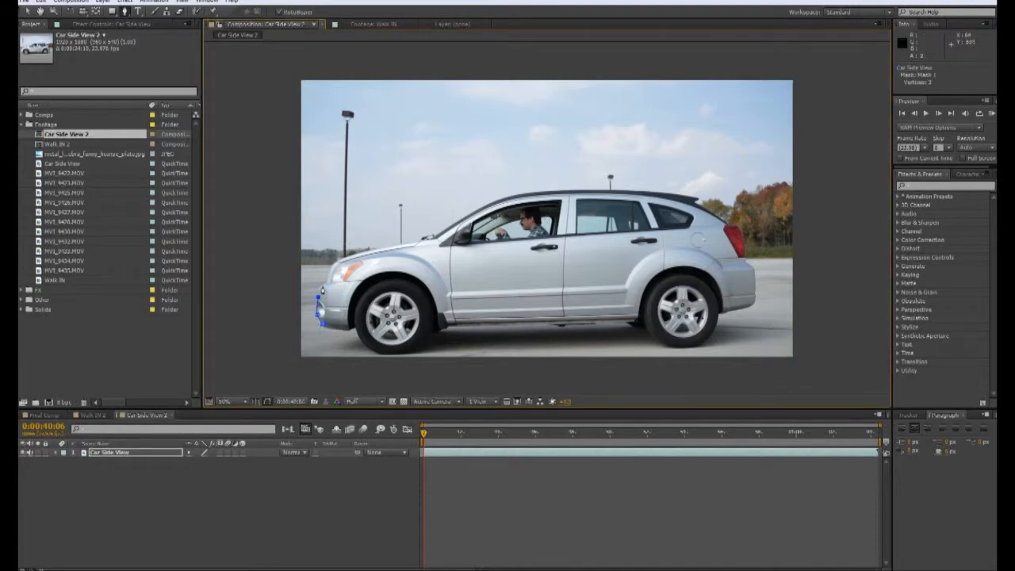
click(325, 283)
click(331, 271)
click(345, 259)
click(370, 253)
key(ctrl+z)
click(367, 256)
click(362, 251)
click(382, 246)
click(391, 245)
click(403, 242)
click(417, 239)
click(430, 237)
click(445, 230)
click(467, 217)
click(492, 204)
click(542, 194)
click(562, 191)
click(660, 195)
click(697, 200)
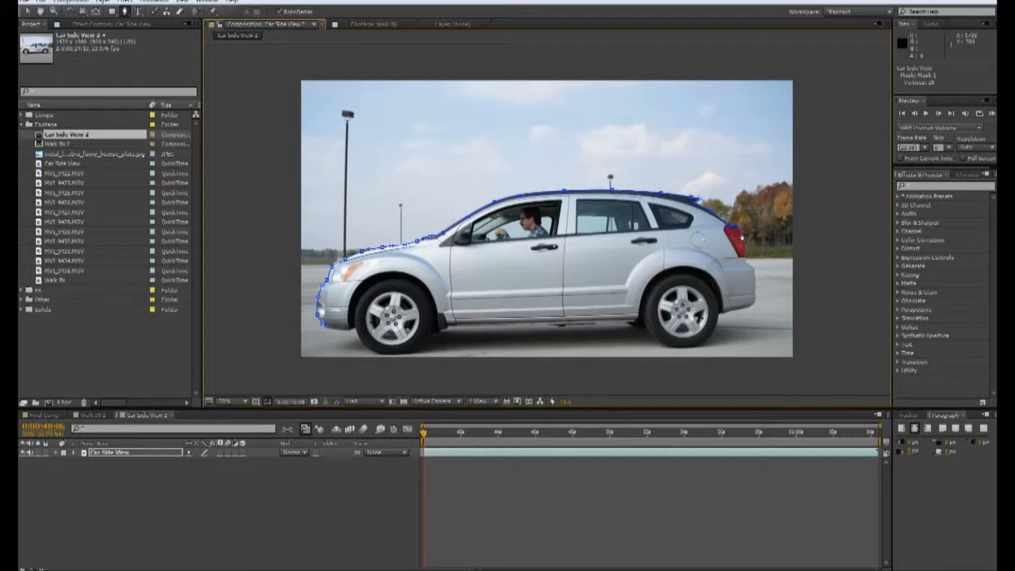
click(747, 265)
click(754, 270)
click(753, 308)
click(721, 314)
click(716, 326)
click(668, 347)
click(640, 322)
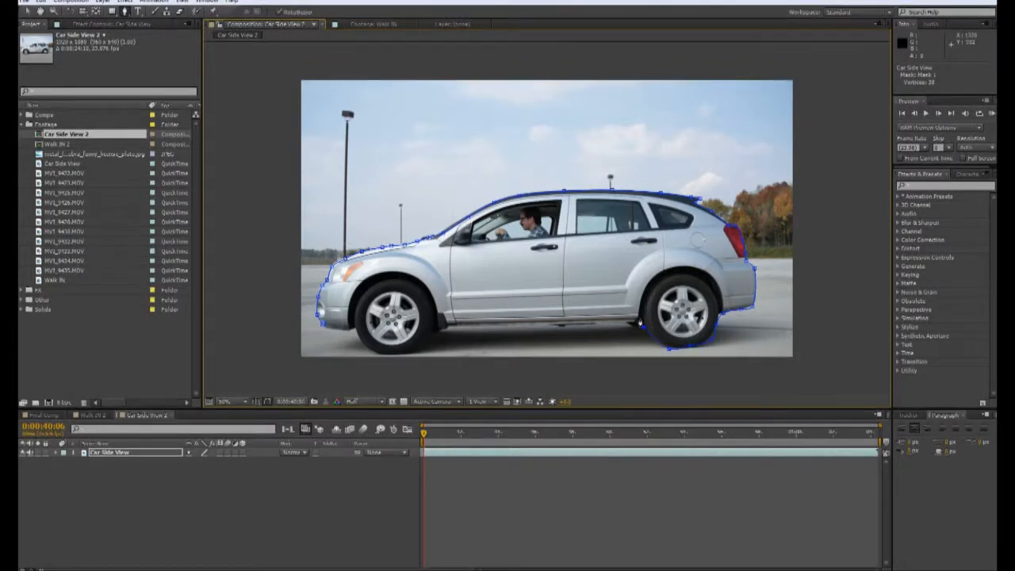
click(476, 325)
click(443, 330)
click(424, 336)
click(419, 346)
click(322, 330)
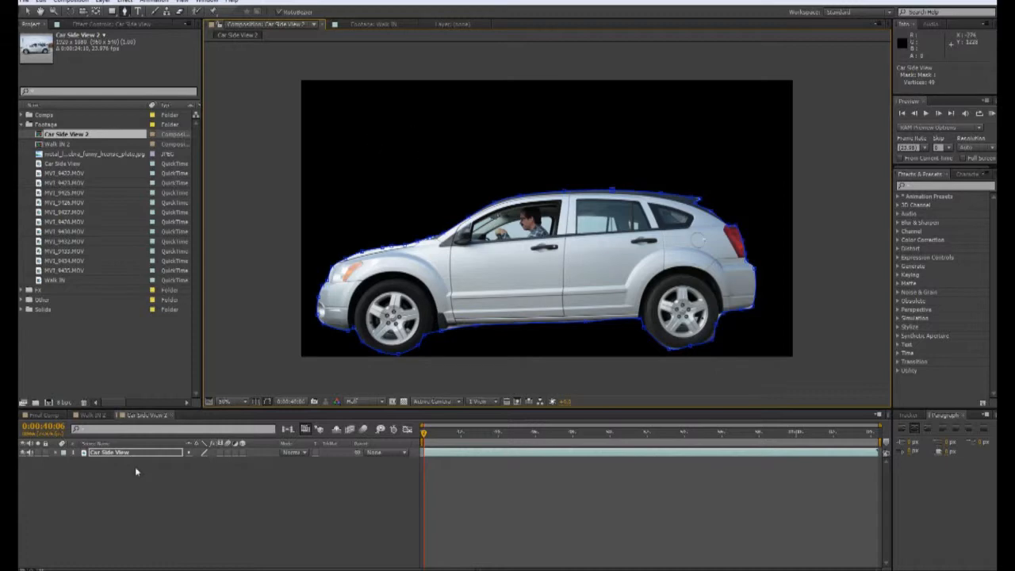
Step: Draw a rectangular mask over the see-through glass of the rear door window and fit its corners to the visible gap
key(m)
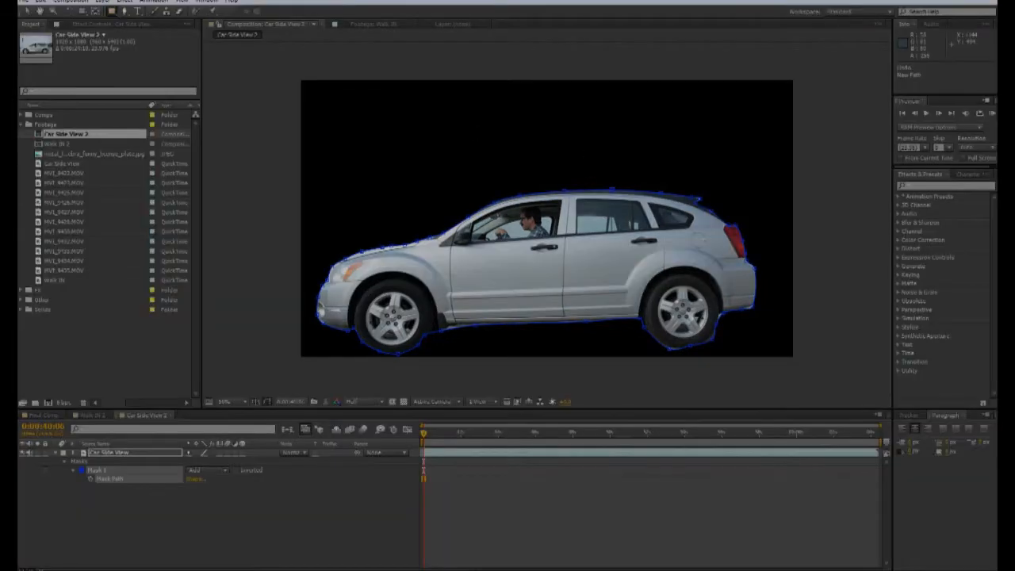
click(580, 215)
drag(581, 218, 617, 233)
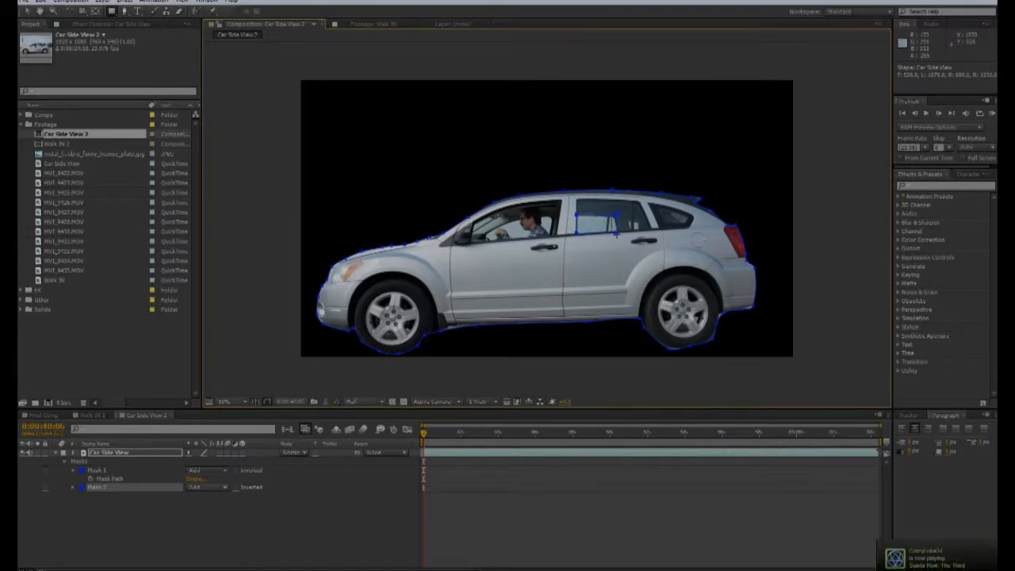
click(96, 452)
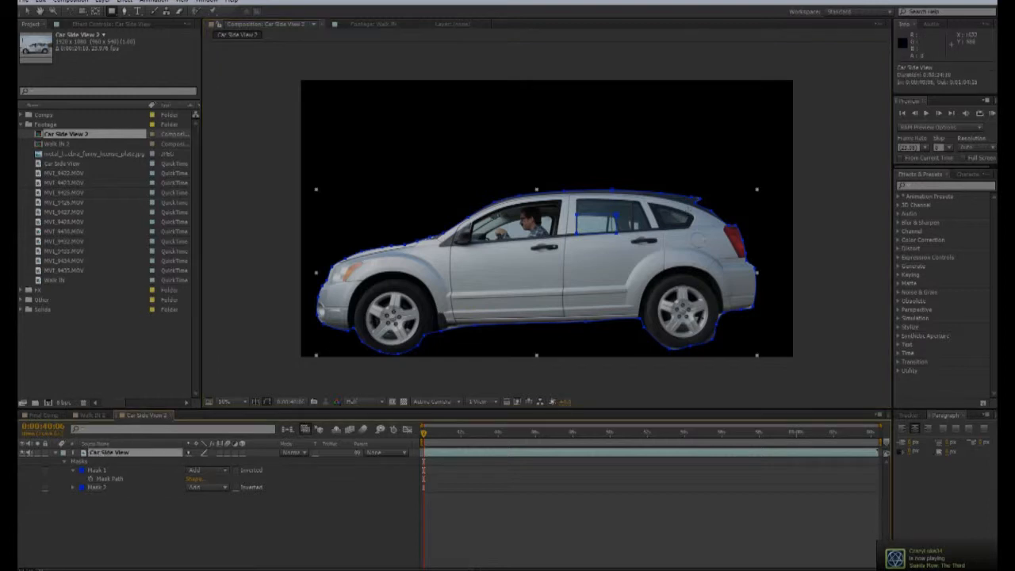
scroll(627, 238, up, 1)
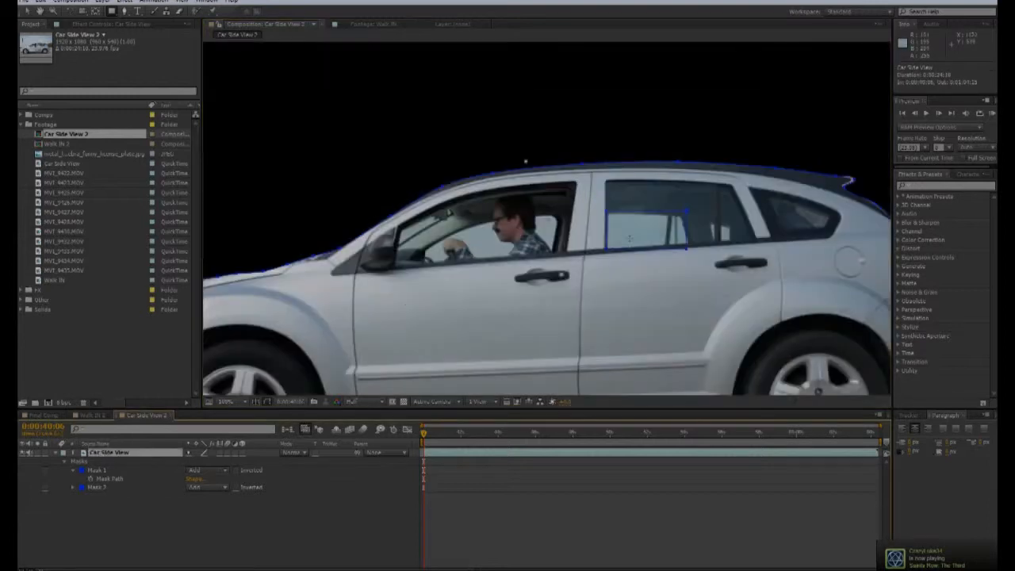
click(688, 248)
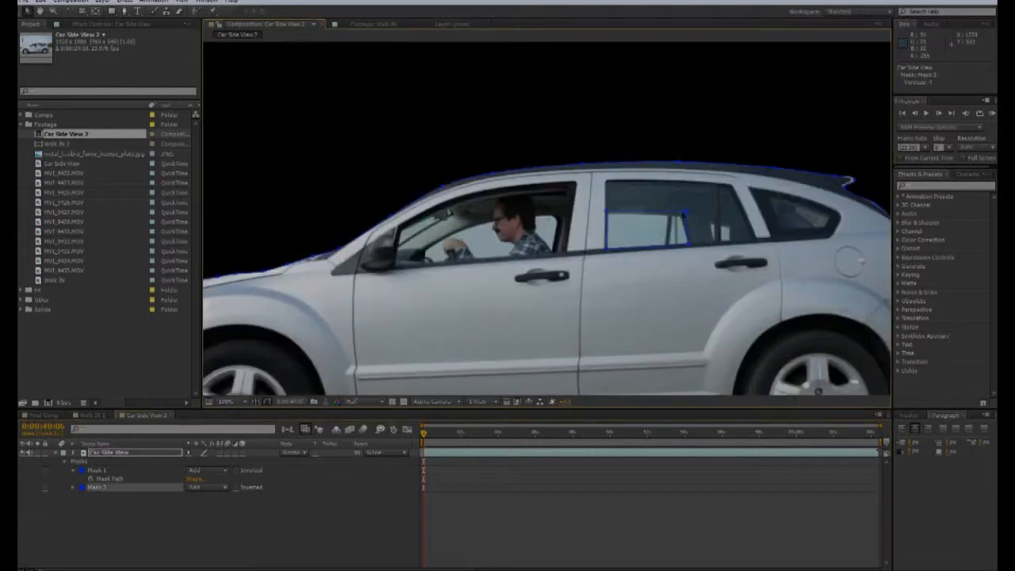
drag(680, 221, 682, 218)
drag(607, 213, 607, 213)
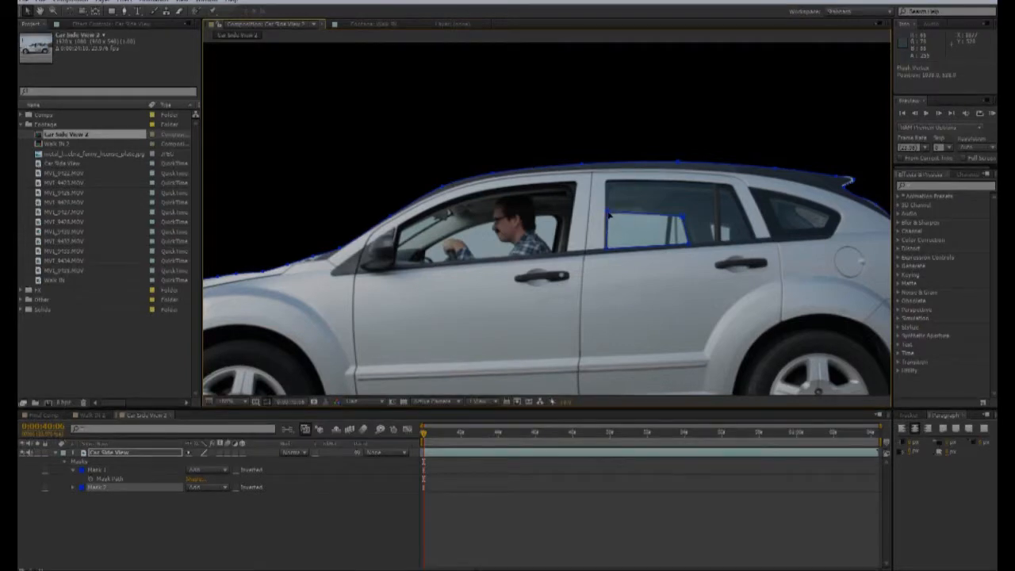
Step: Change the outline colour of Mask 2 to red
click(83, 488)
click(170, 11)
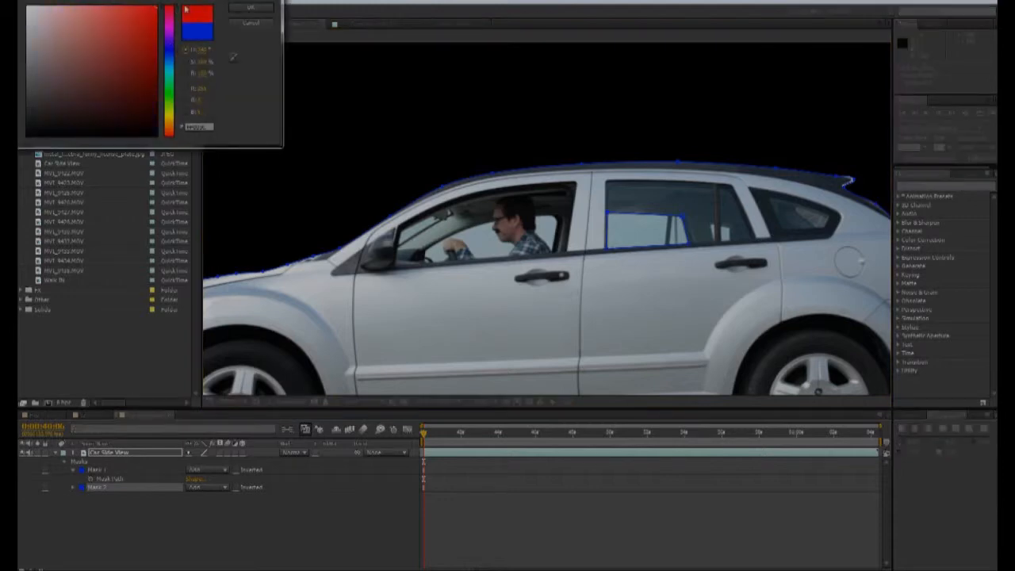
click(249, 9)
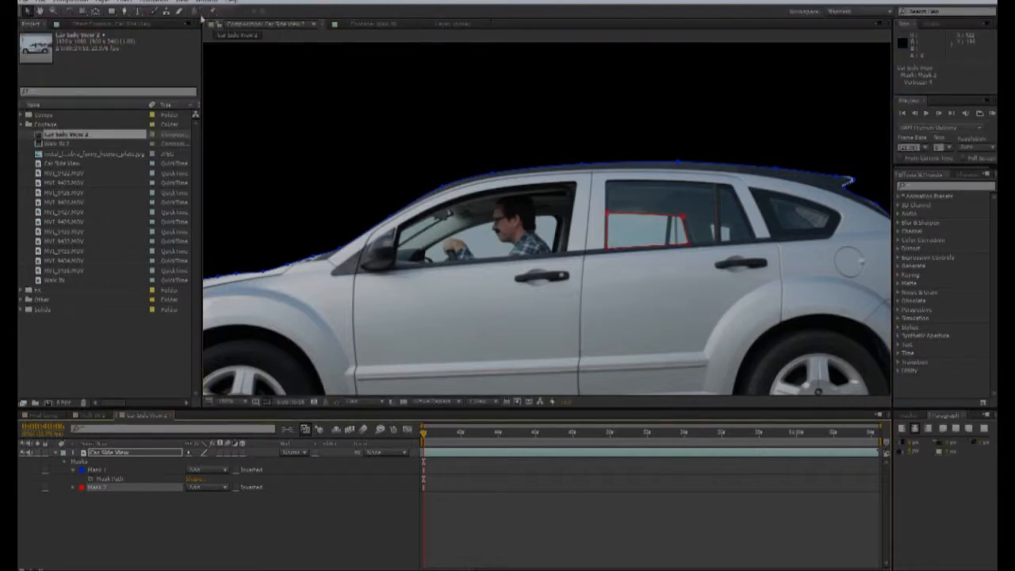
Step: Trace Pen masks around the small see-through gap in the rear door window and the front window opening around the driver
click(125, 11)
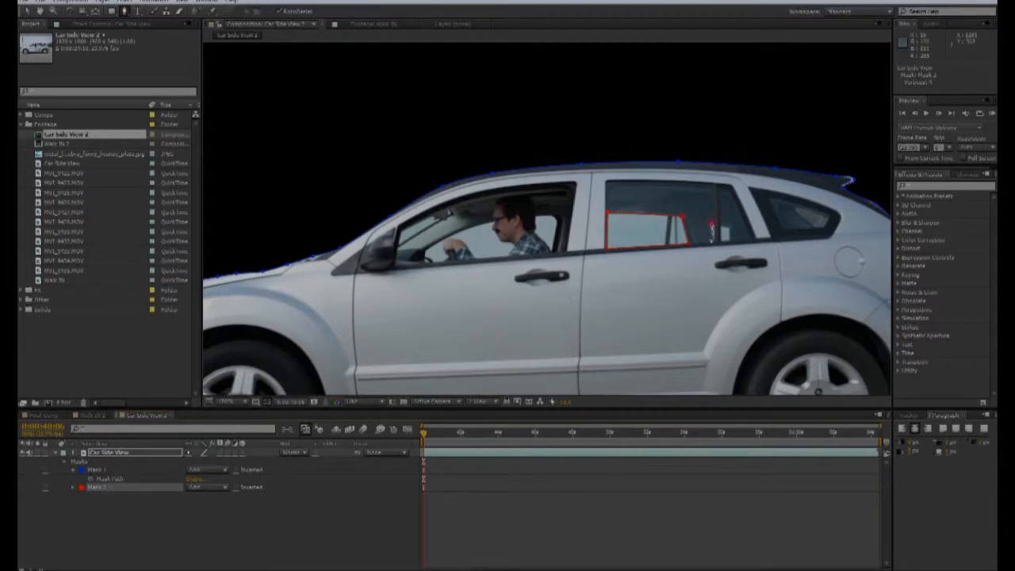
click(712, 228)
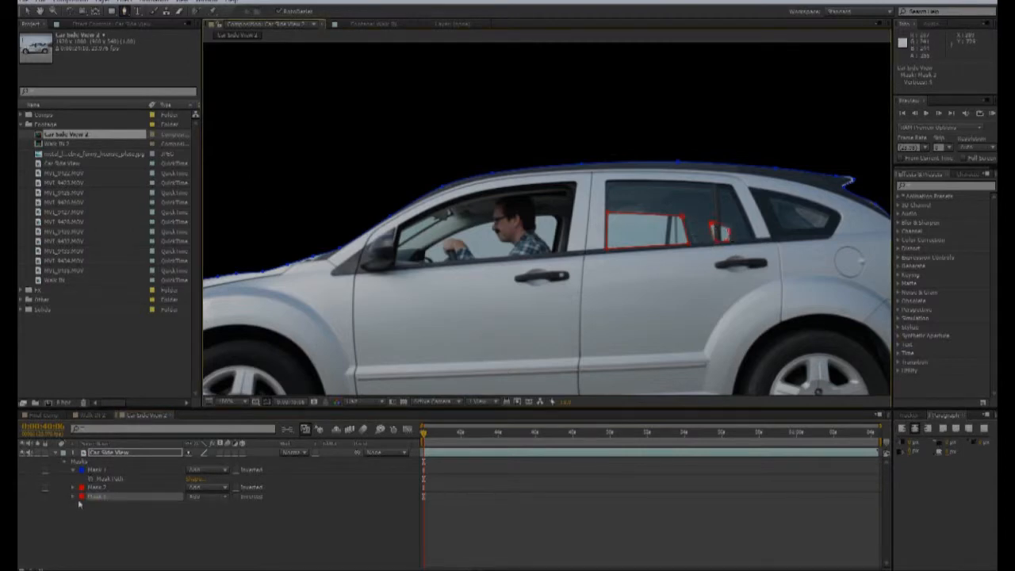
click(425, 260)
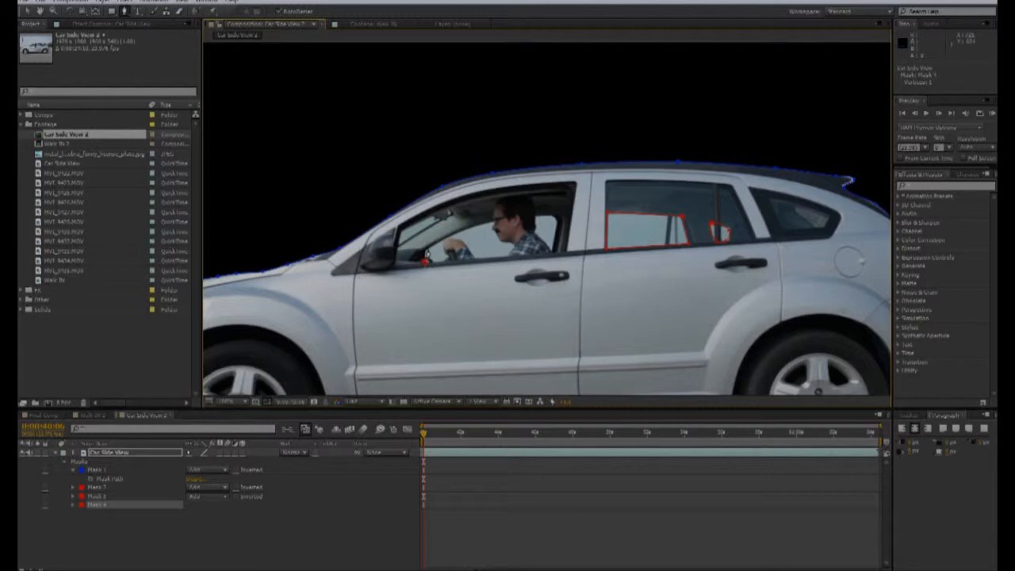
click(471, 228)
click(555, 217)
click(560, 226)
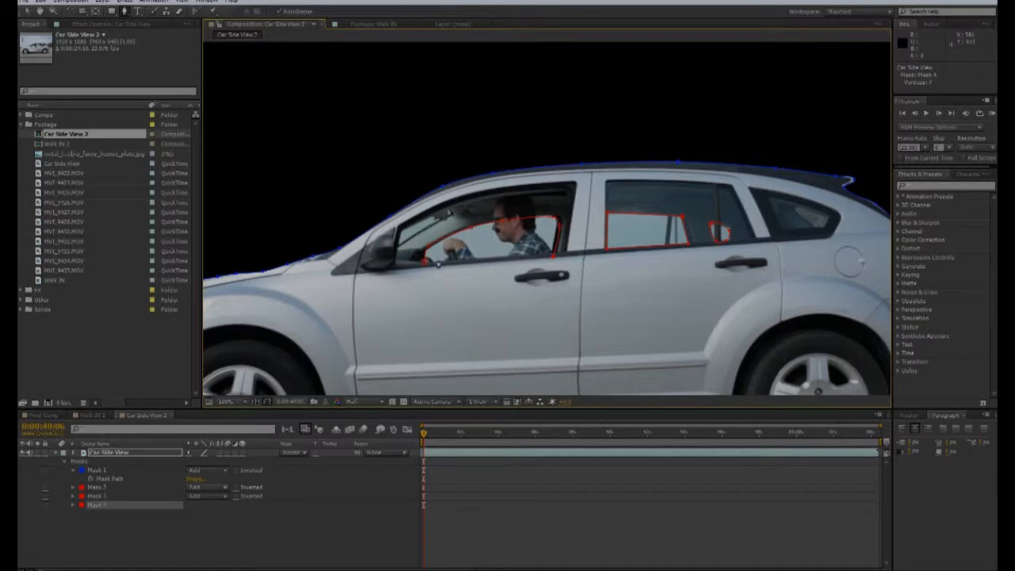
click(426, 261)
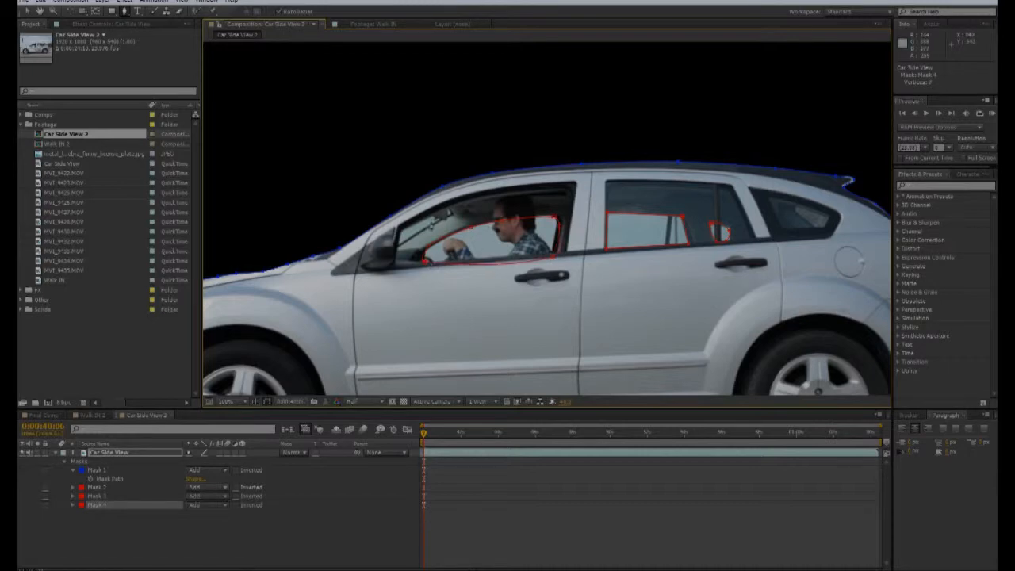
Step: Trace a closed Pen mask around the narrow windshield strip in front of the driver
click(401, 234)
click(448, 213)
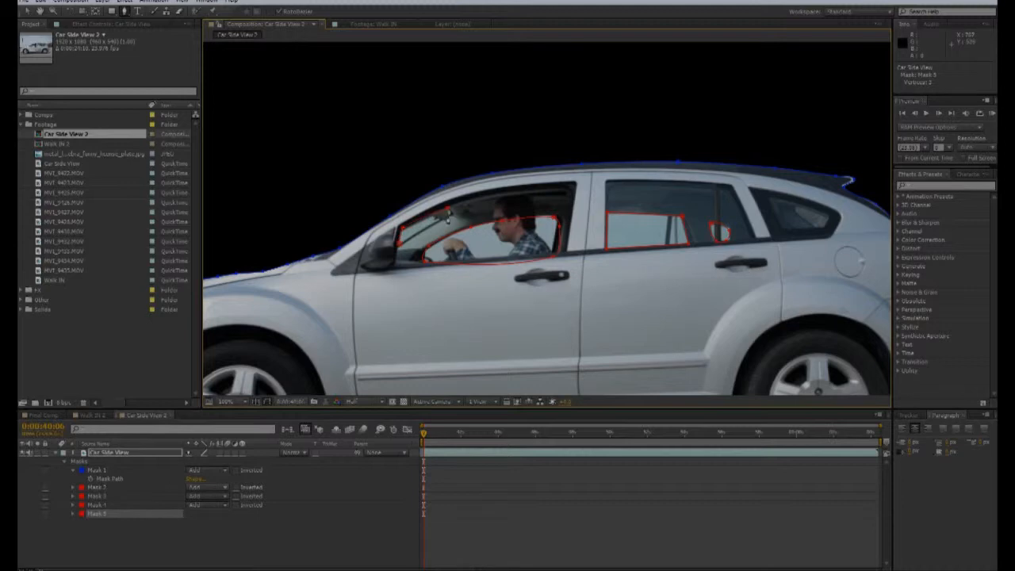
click(399, 244)
Step: Expand the window masks' properties and lower the Mask Opacity of Mask 2 and Mask 3
click(73, 514)
click(72, 495)
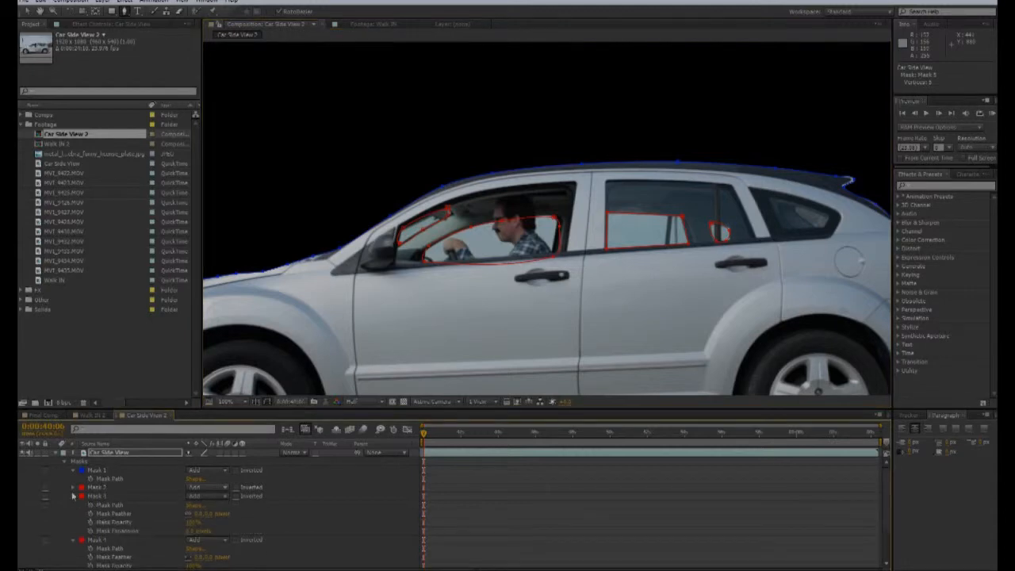
click(73, 487)
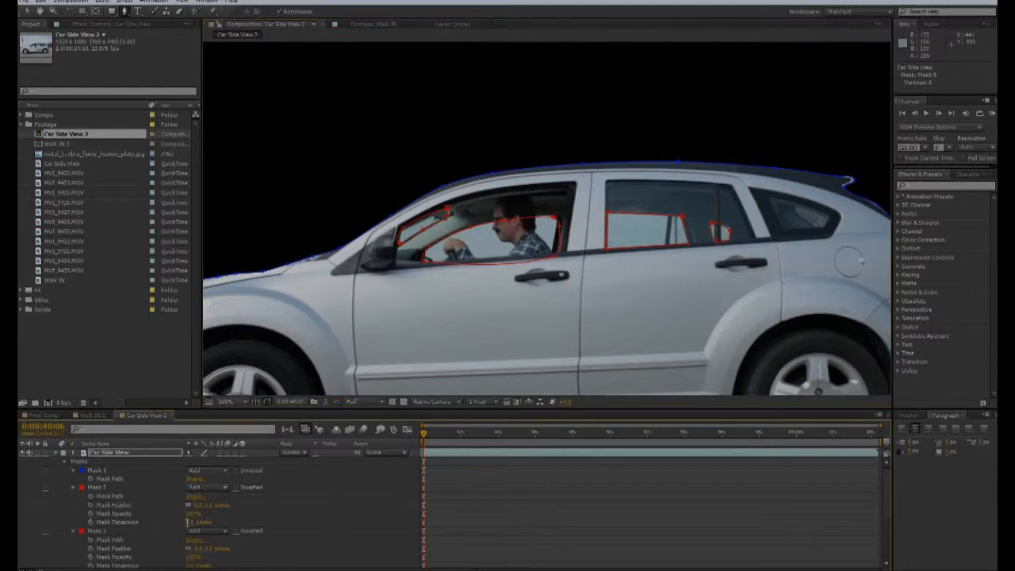
drag(193, 514, 161, 514)
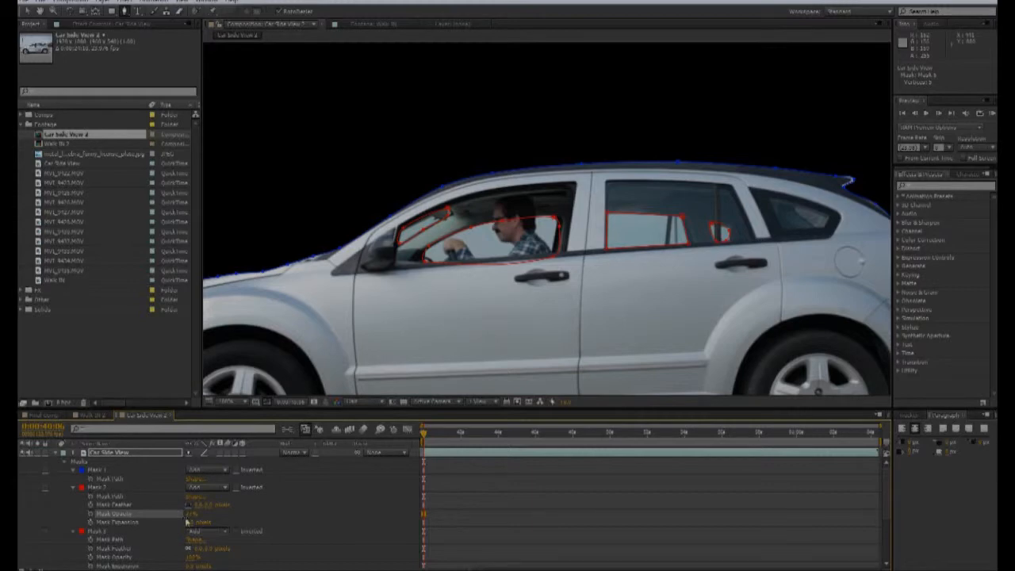
scroll(152, 507, down, 2)
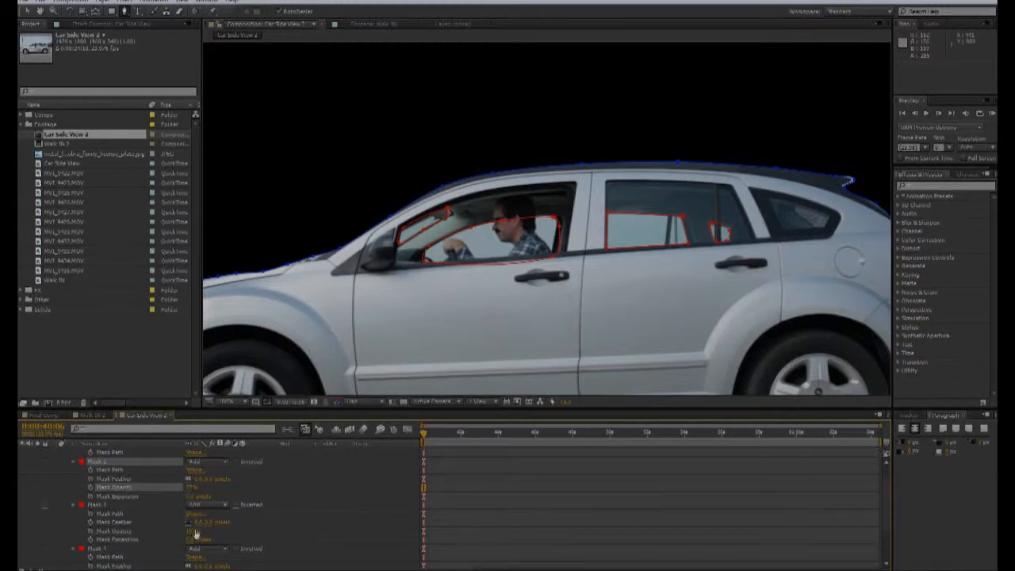
drag(195, 535, 164, 534)
scroll(191, 543, up, 2)
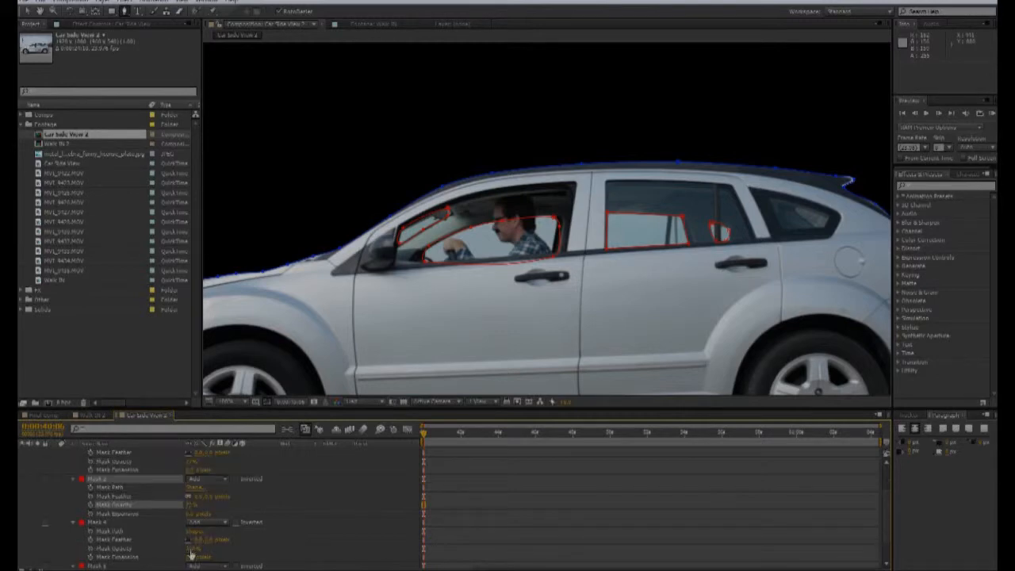
Step: Lower the Mask Opacity of Mask 4 and Mask 5 on the Car Side View layer
scroll(153, 523, up, 1)
click(194, 555)
click(212, 562)
click(194, 556)
drag(182, 555, 185, 555)
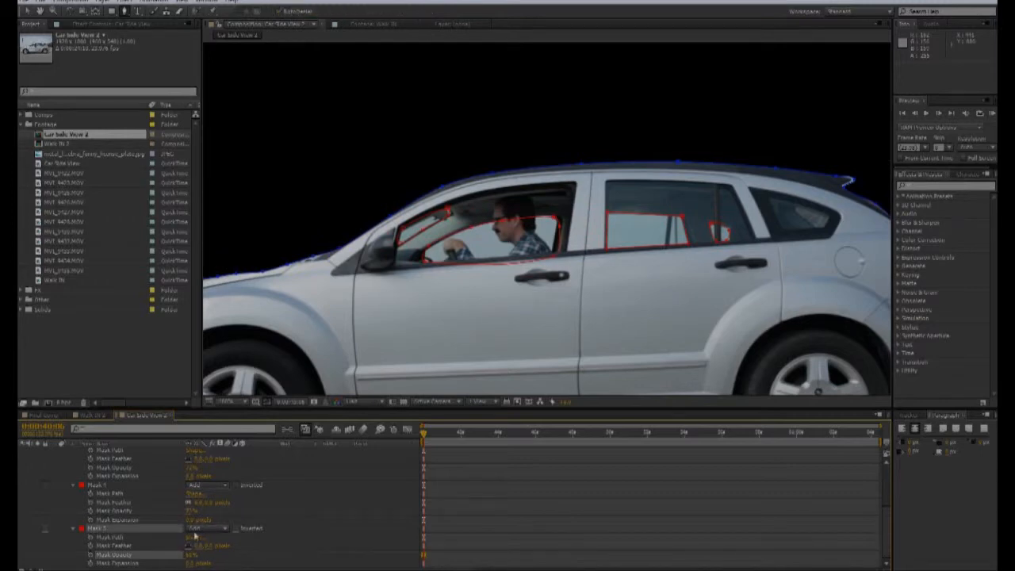
Step: Set the mode of the four window masks, Mask 2 through Mask 5, to Subtract
click(200, 528)
click(225, 473)
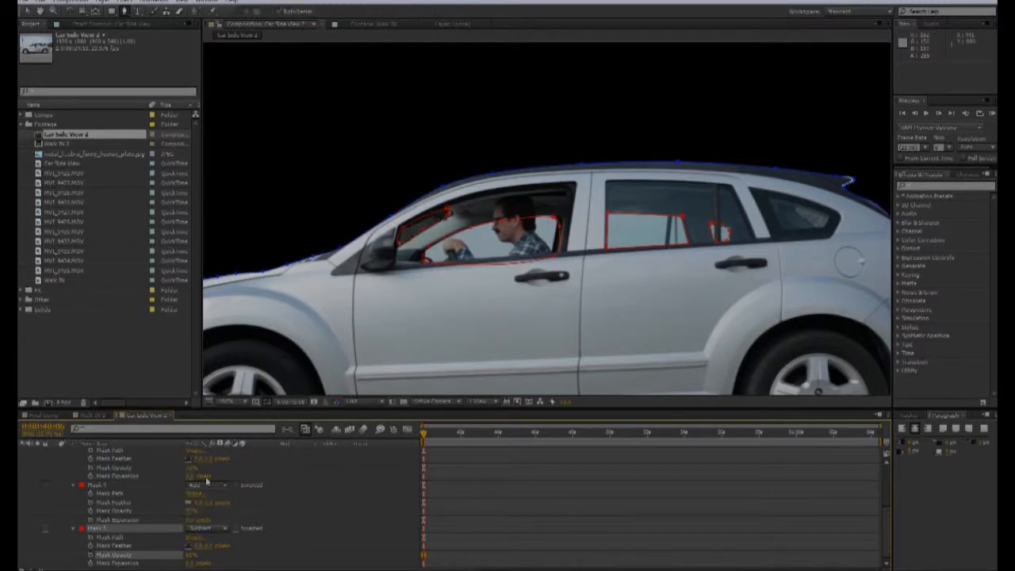
click(203, 485)
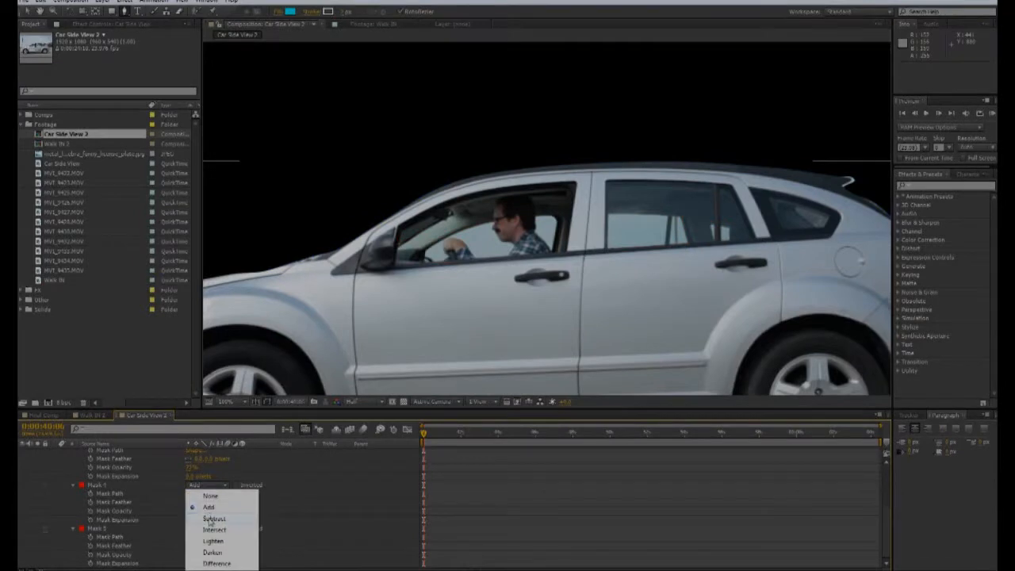
click(208, 516)
scroll(242, 492, up, 1)
click(204, 467)
click(222, 505)
scroll(270, 508, up, 1)
click(208, 451)
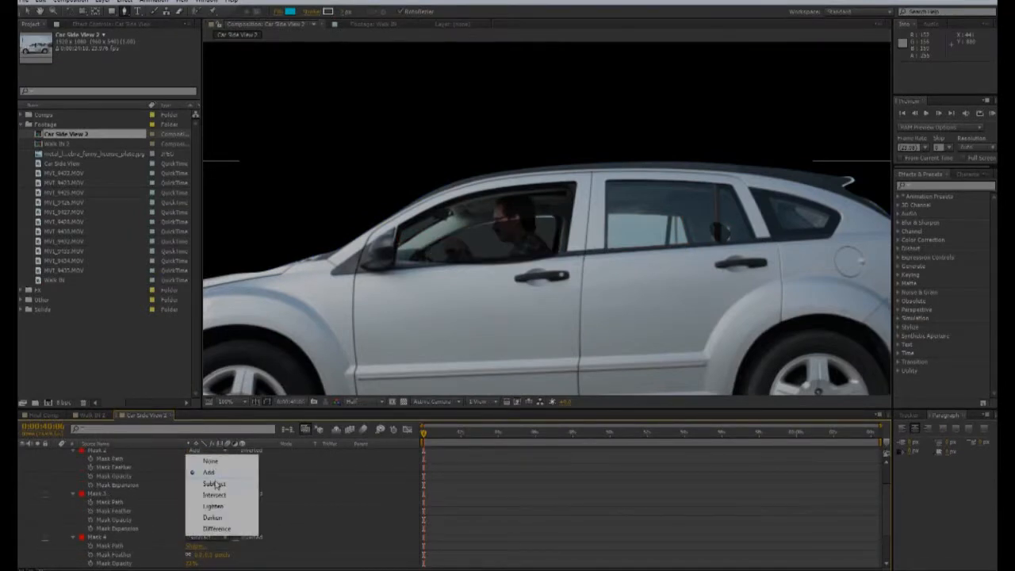
click(216, 485)
scroll(185, 487, down, 2)
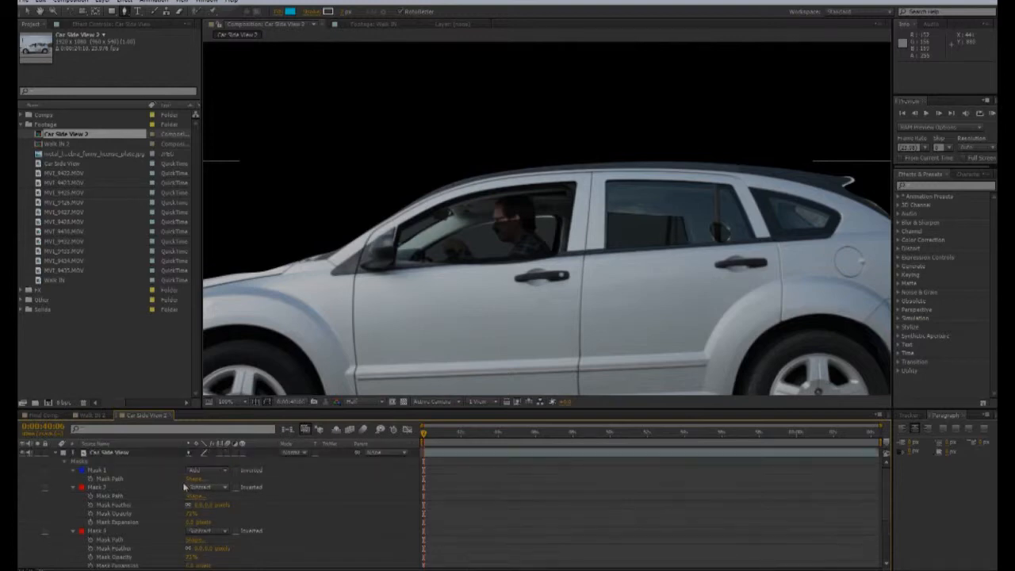
Step: Trace a closed Pen mask around the driver's head, shoulder and hand inside the front window
click(91, 540)
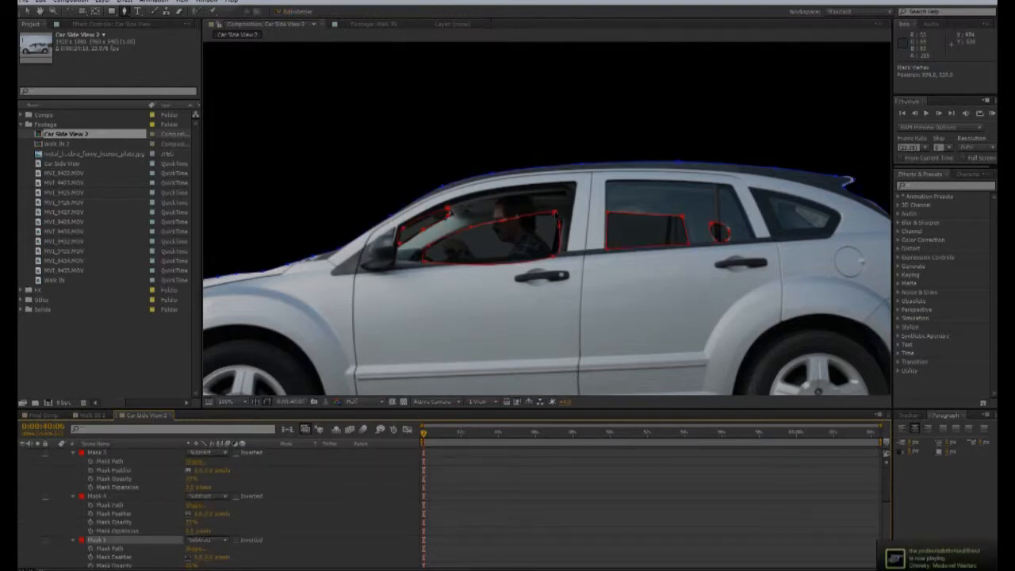
click(553, 217)
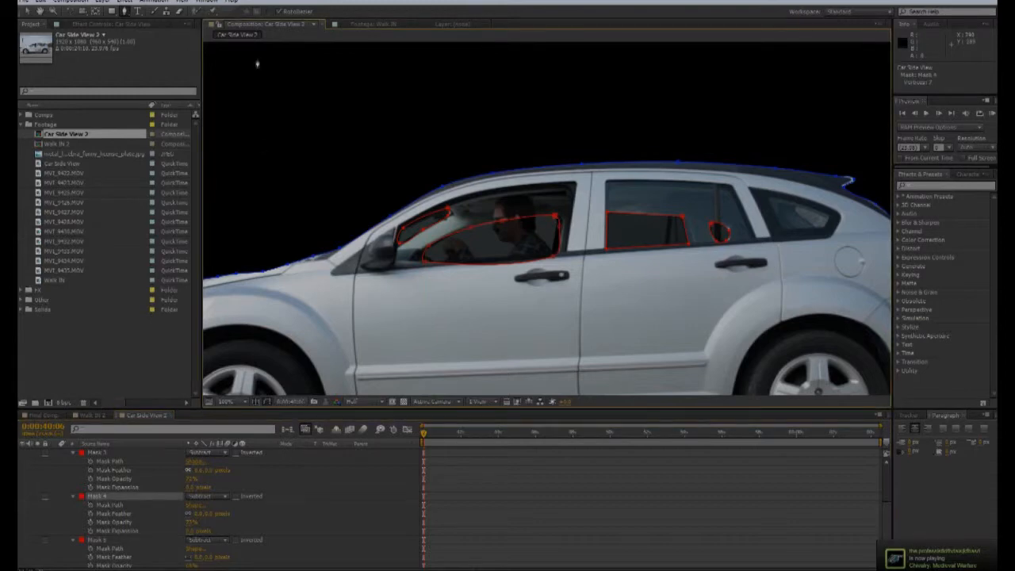
scroll(516, 212, up, 2)
click(481, 274)
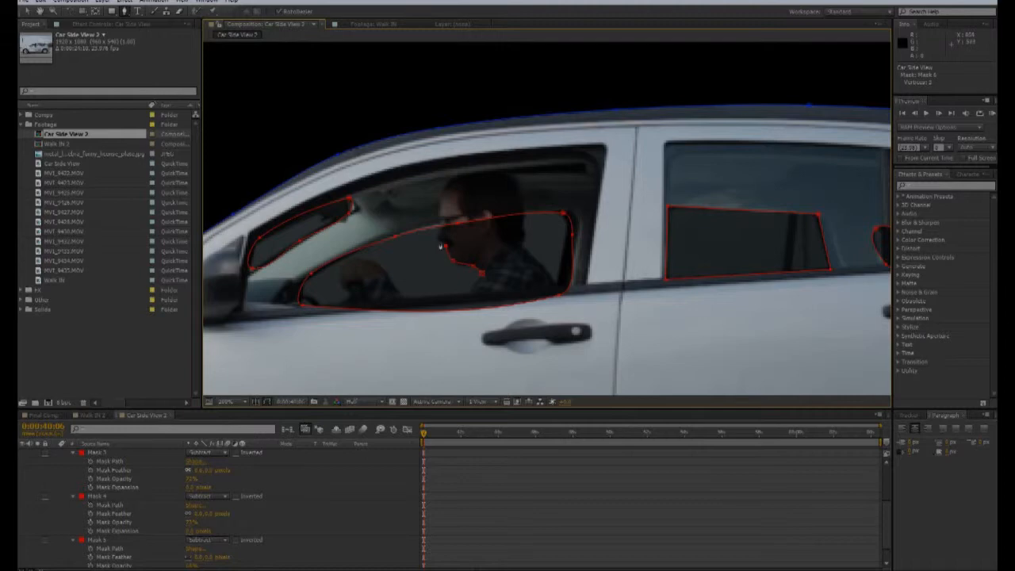
click(438, 234)
drag(525, 183, 523, 218)
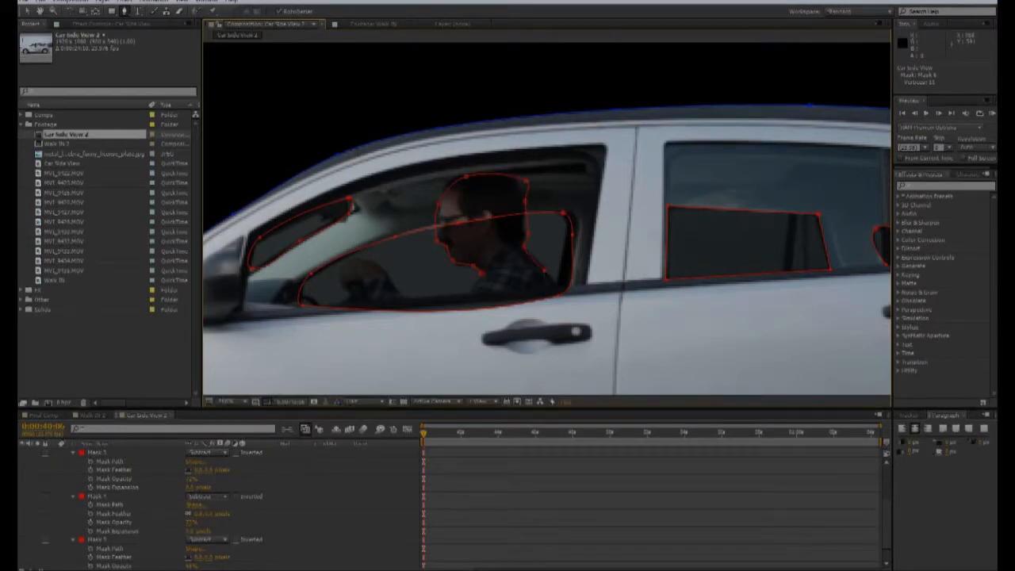
click(492, 316)
drag(371, 321, 351, 296)
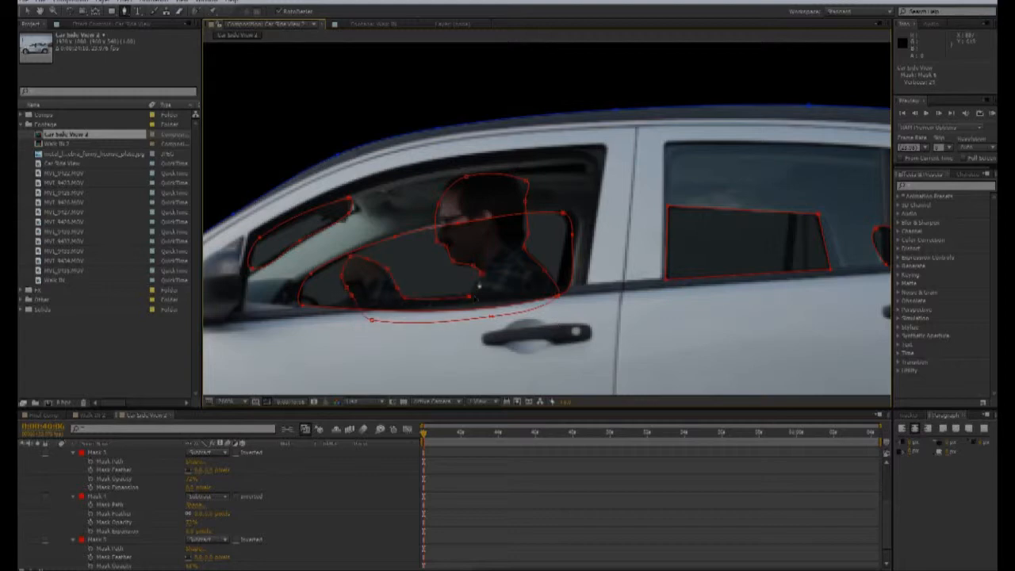
click(482, 274)
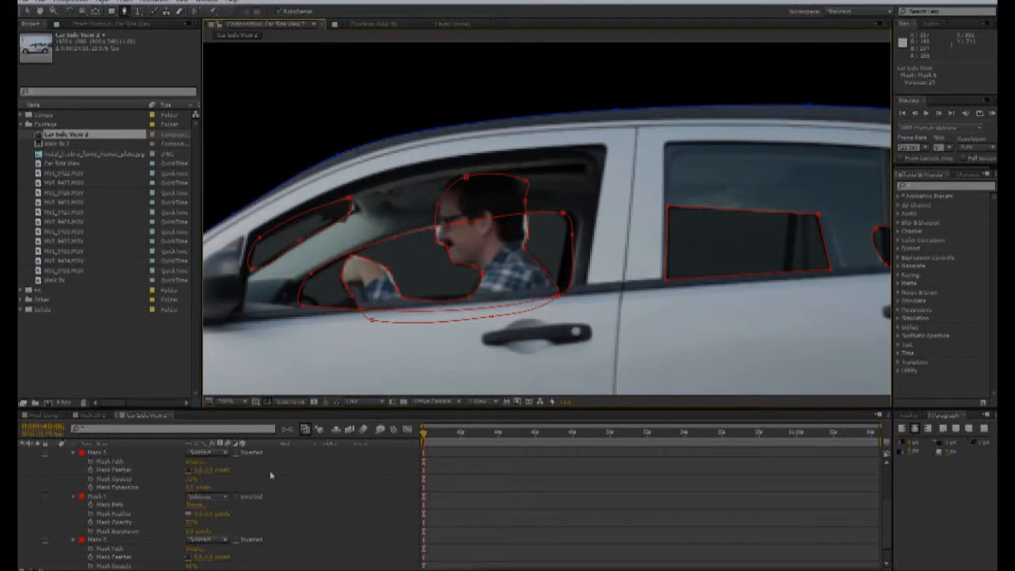
key(comma)
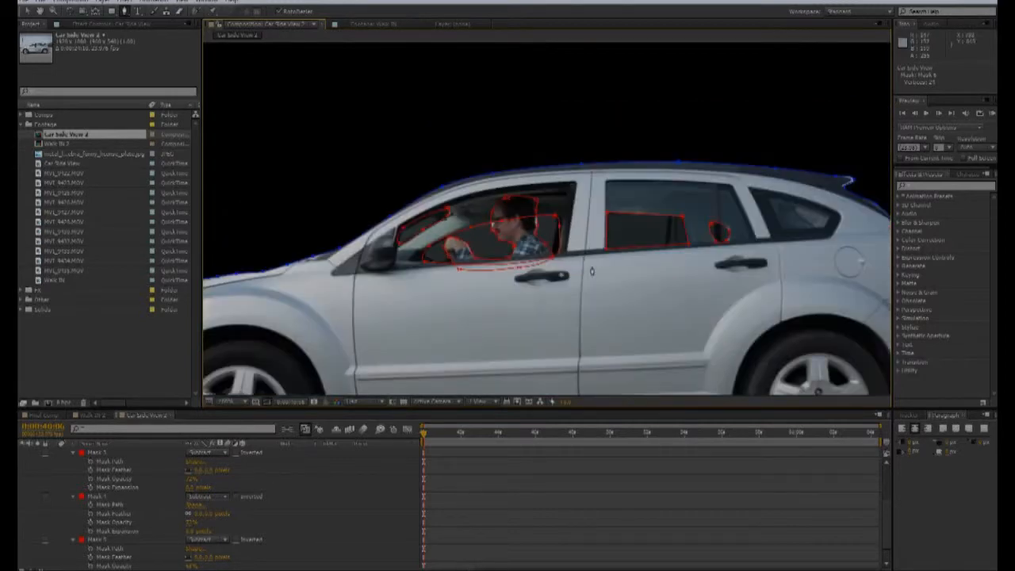
Step: Change the outline colour of Mask 6 around the driver to yellow and deselect the layer
scroll(225, 529, down, 1)
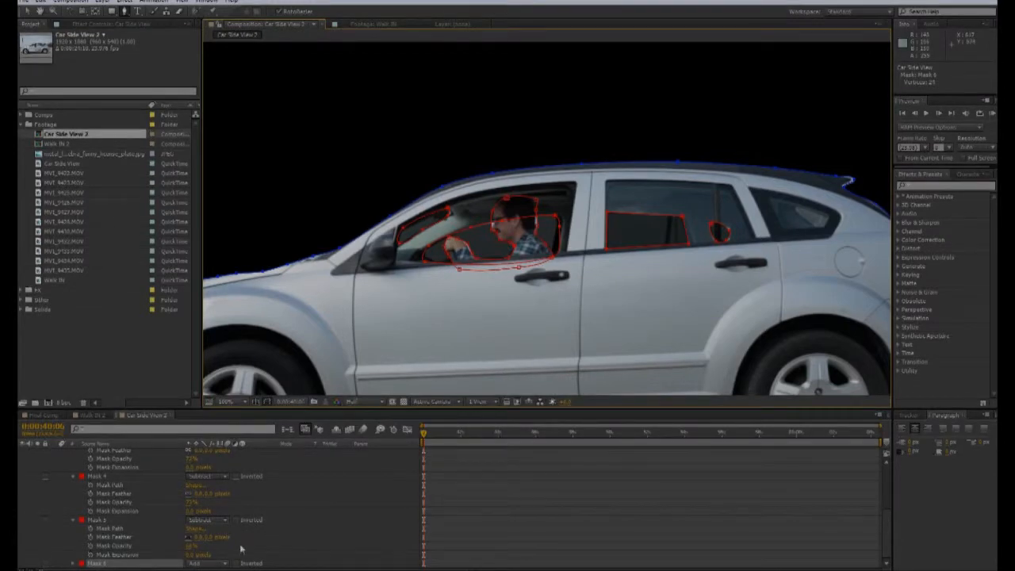
click(82, 563)
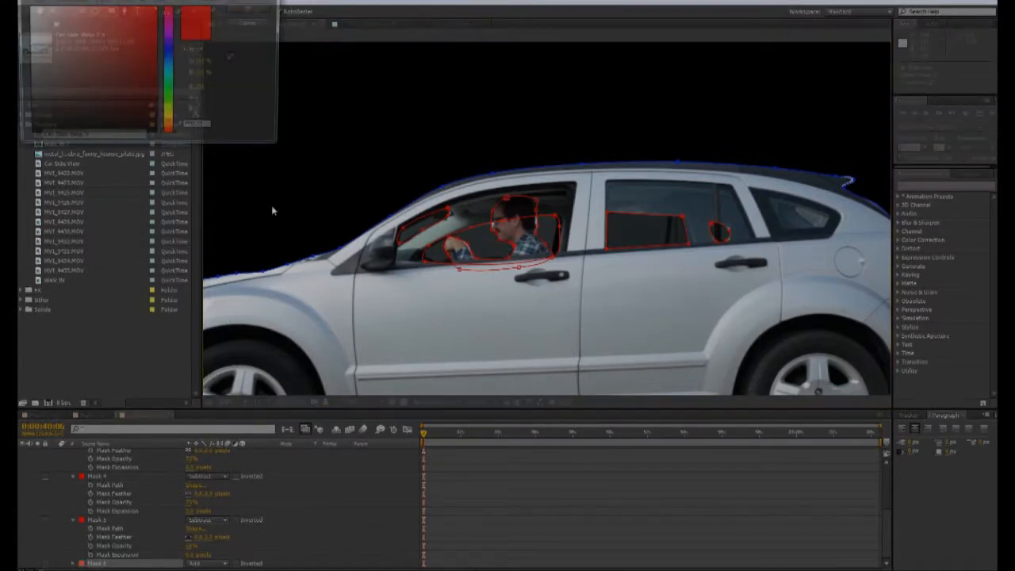
click(171, 116)
click(246, 8)
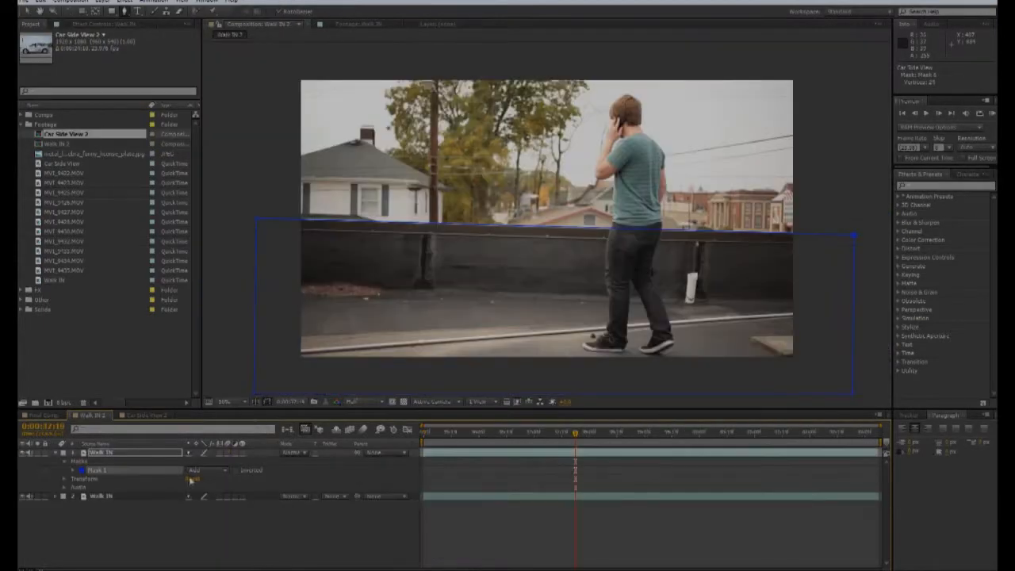
click(137, 415)
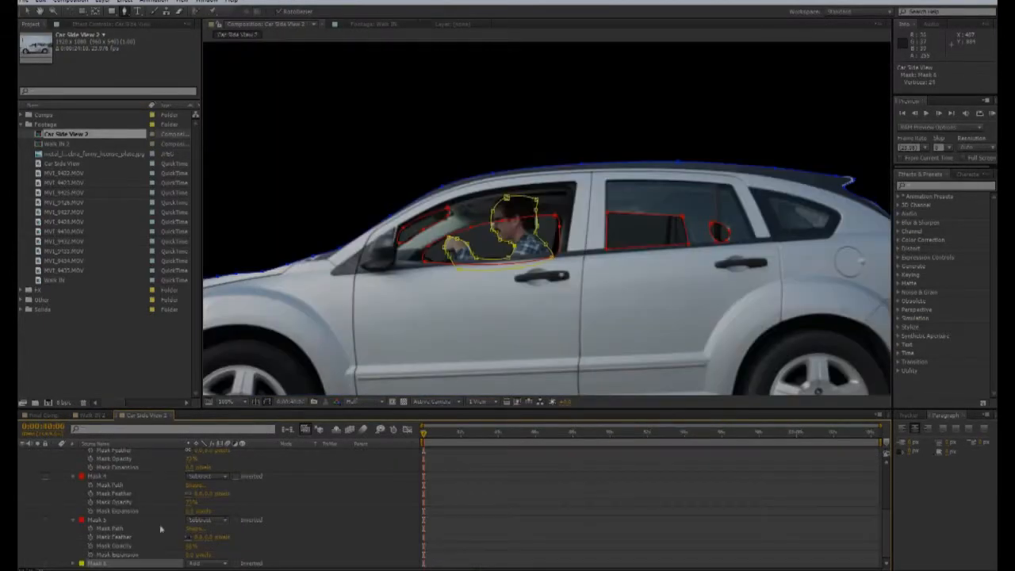
click(327, 552)
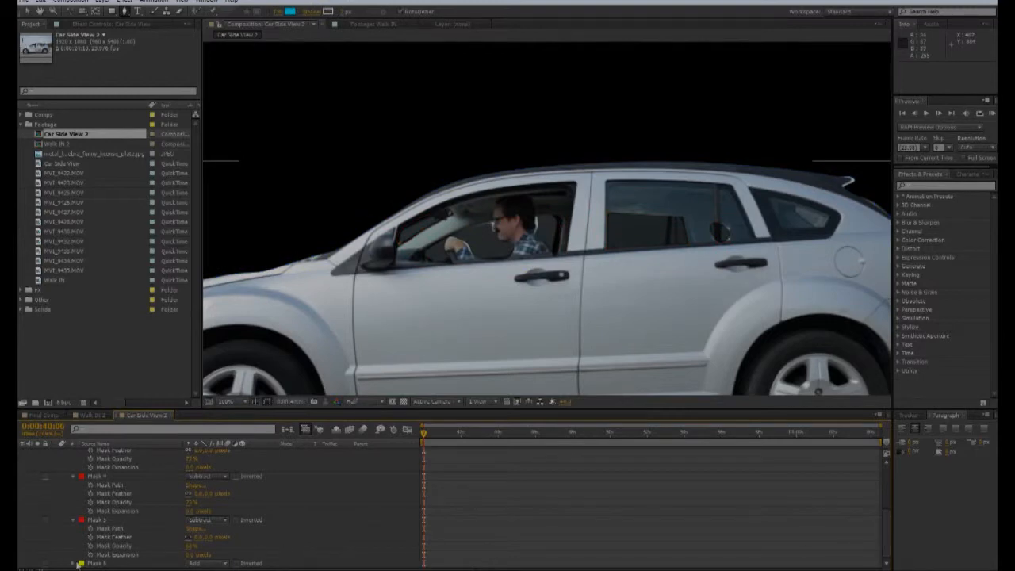
Step: Reveal the Mask Feather values and feather the edges of the car outline, window and driver masks
key(f)
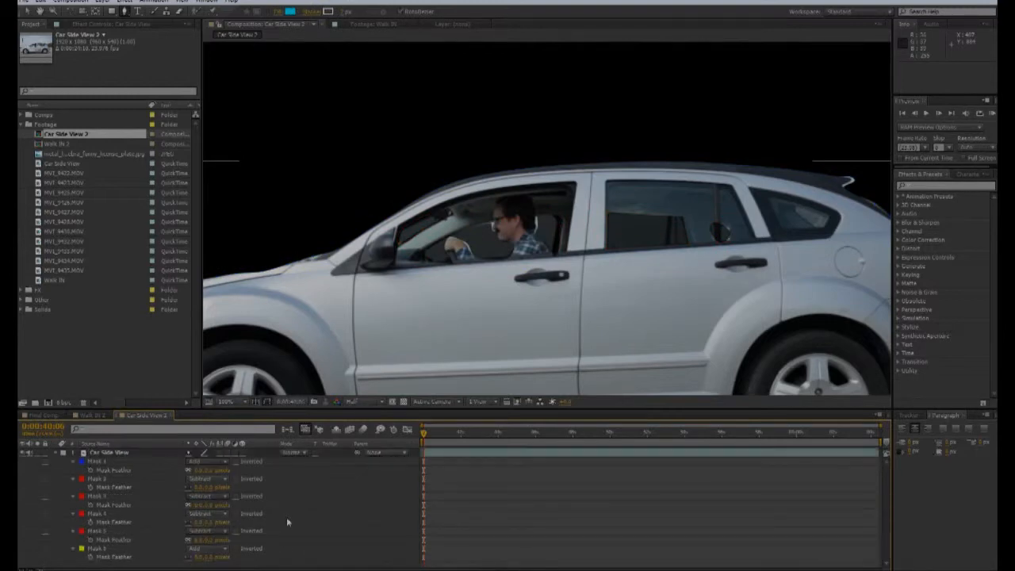
click(208, 558)
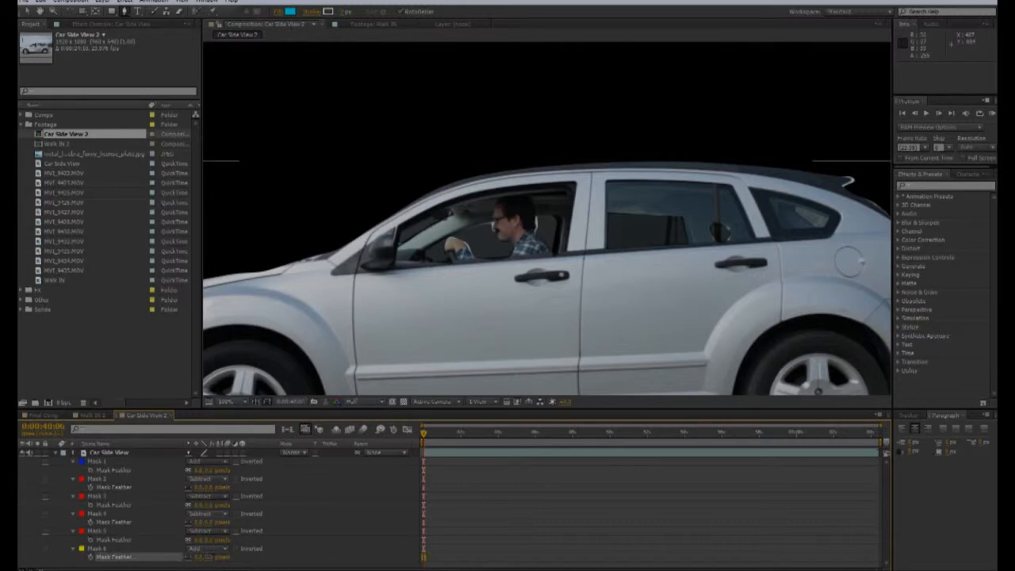
click(210, 566)
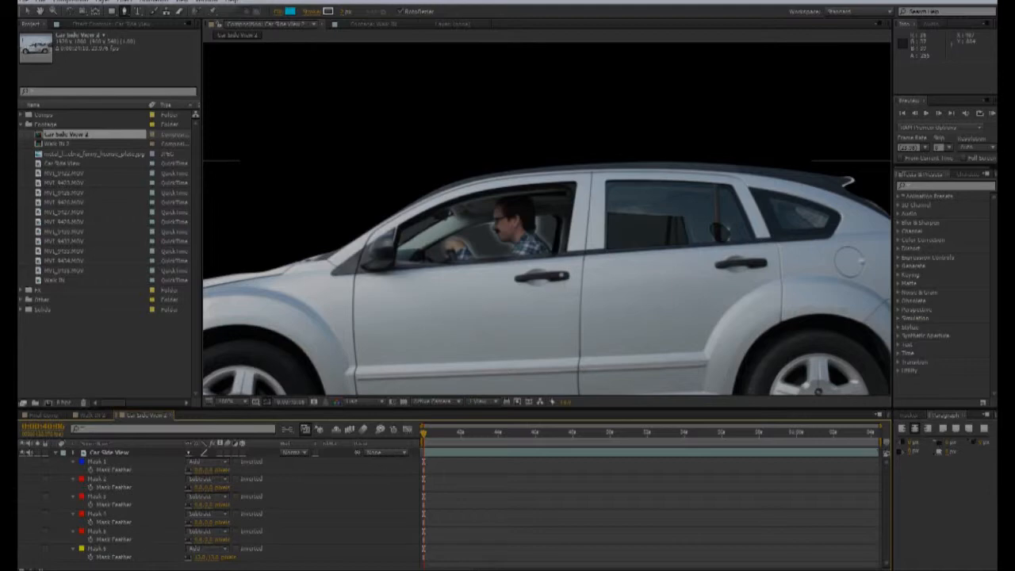
click(207, 539)
click(207, 523)
drag(213, 522, 214, 468)
click(209, 499)
click(209, 509)
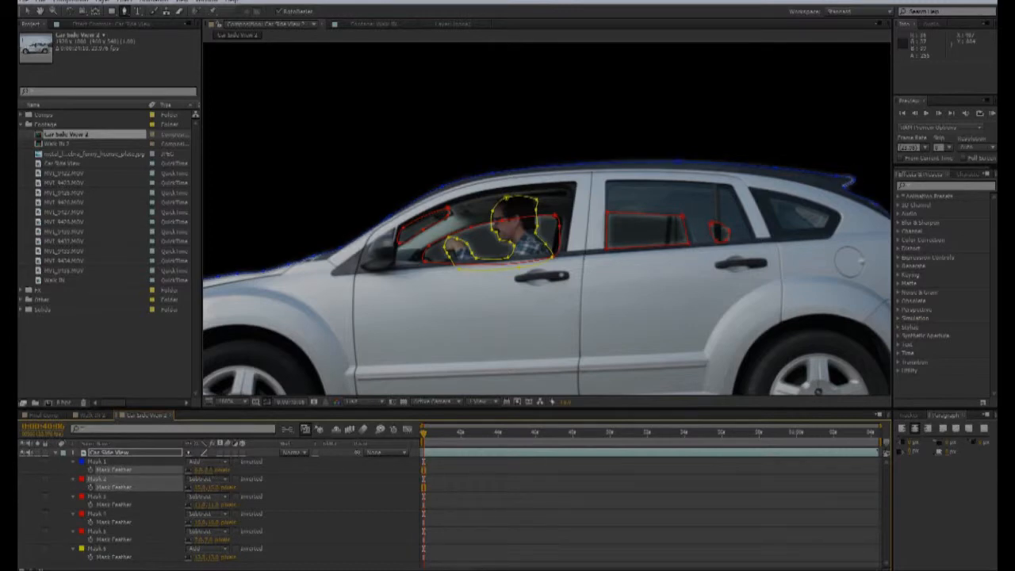
click(215, 470)
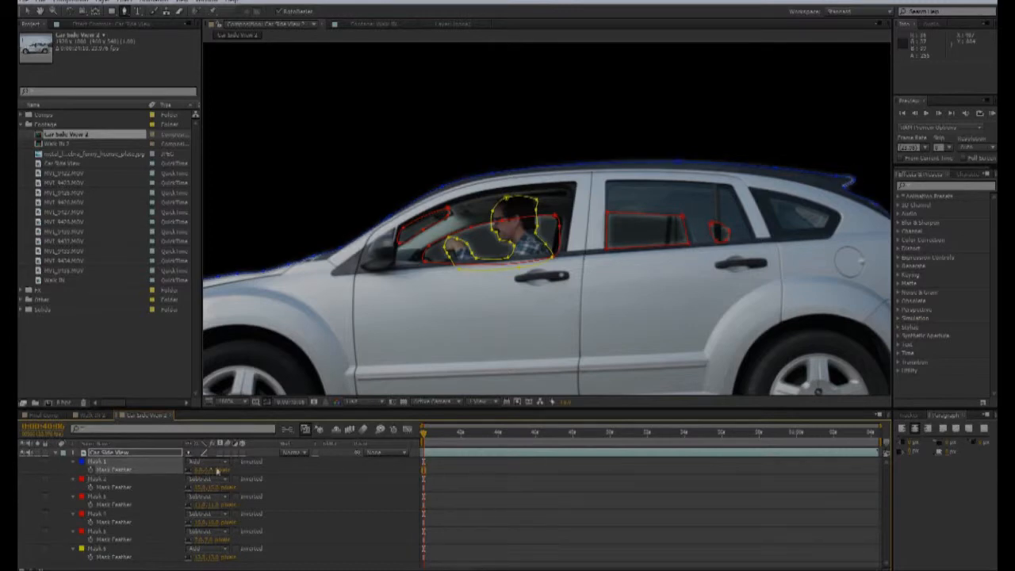
Step: Place the Car Side View 2 composition between the two Walk IN layers of the Walk IN 2 composition
click(94, 415)
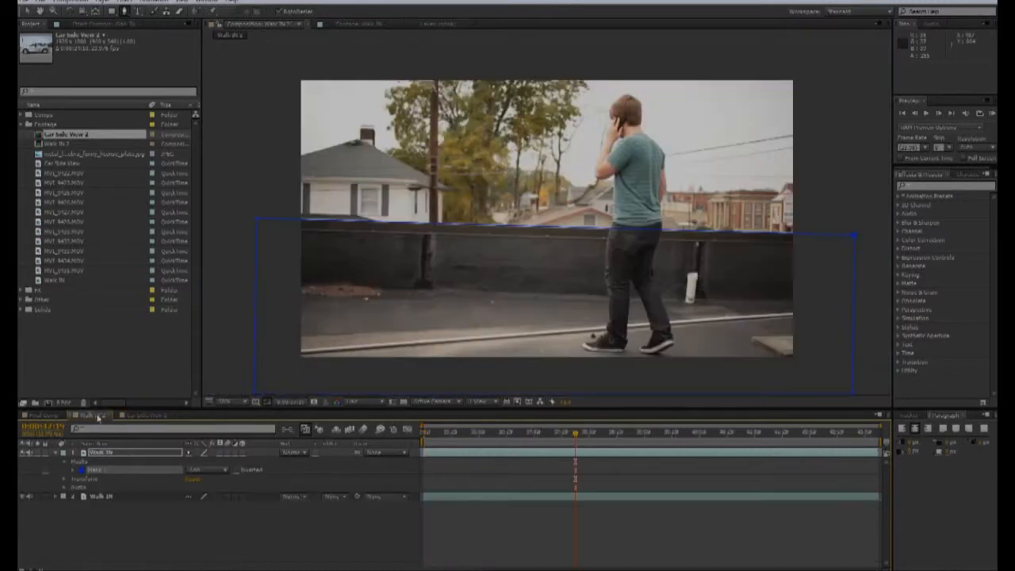
click(51, 344)
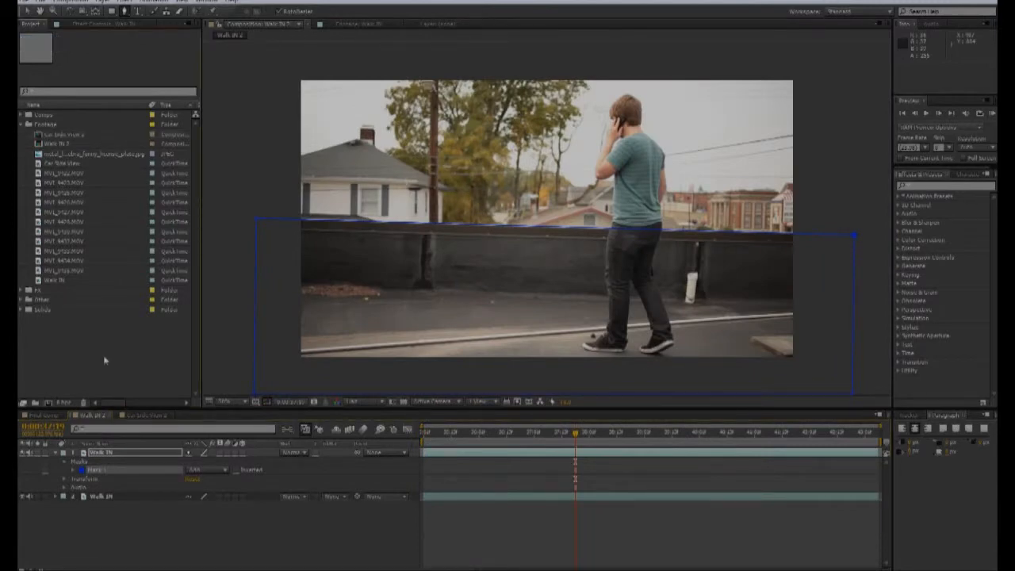
click(39, 137)
drag(45, 140, 92, 493)
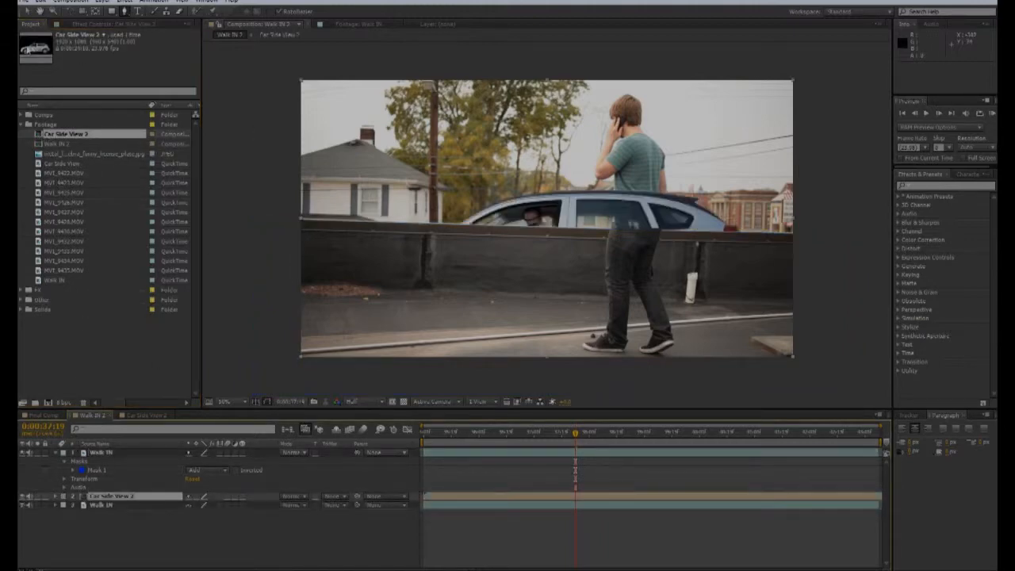
Step: Scale down the Car Side View 2 layer and move the car down until it is hidden behind the rooftop wall
drag(637, 224, 610, 205)
key(s)
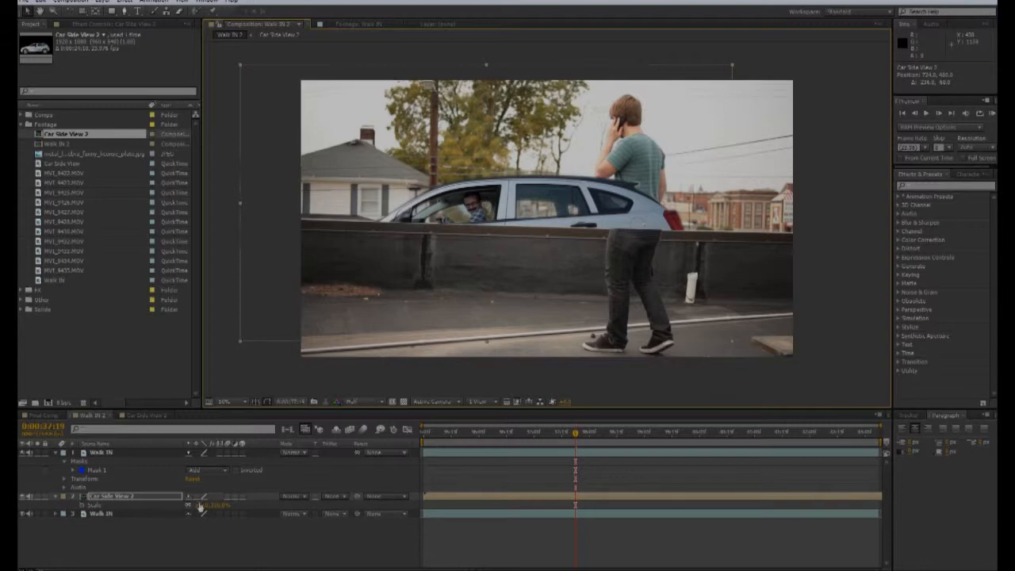
drag(200, 506, 177, 505)
drag(526, 214, 512, 256)
Step: Keyframe the car's Position so it rises from behind the wall at 0:00:37:19 into the air by 0:00:38:13
key(p)
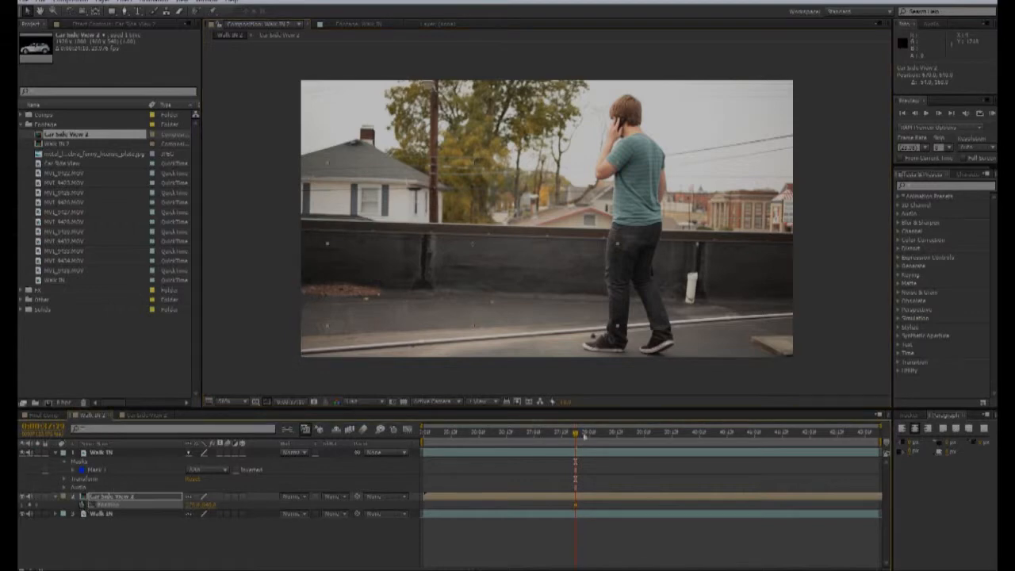
drag(585, 434, 607, 435)
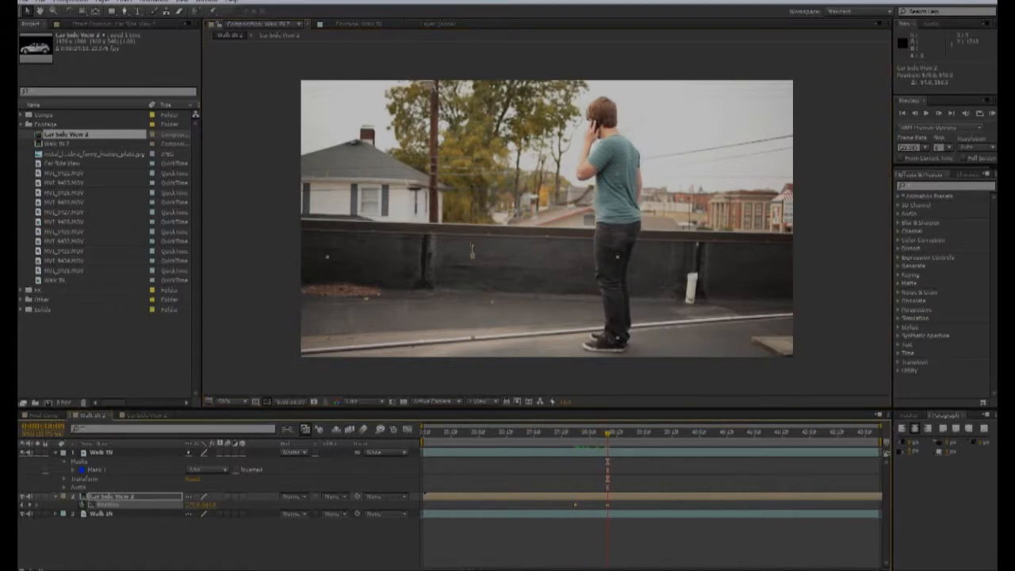
drag(208, 505, 39, 454)
drag(191, 505, 125, 504)
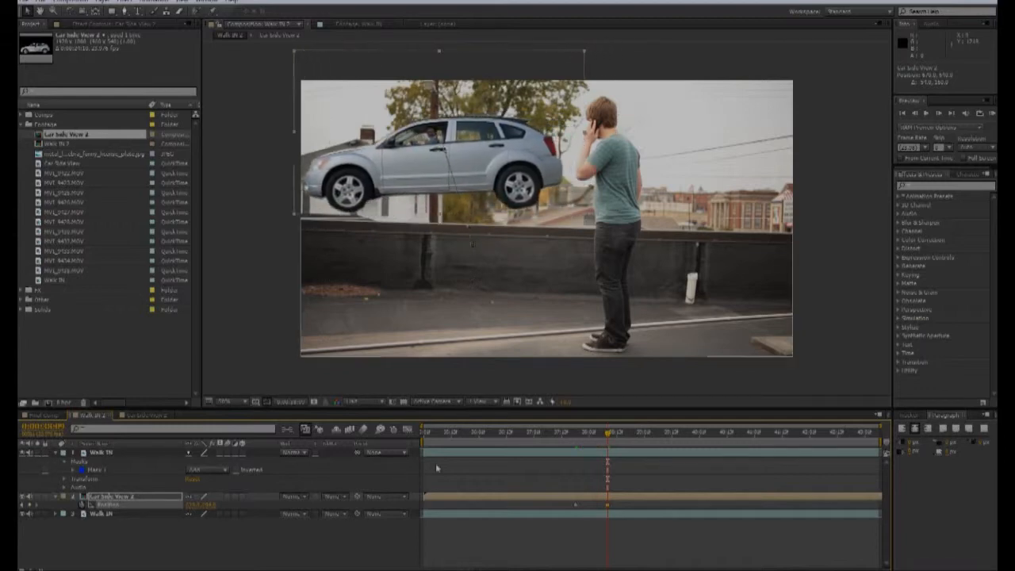
drag(591, 434, 617, 424)
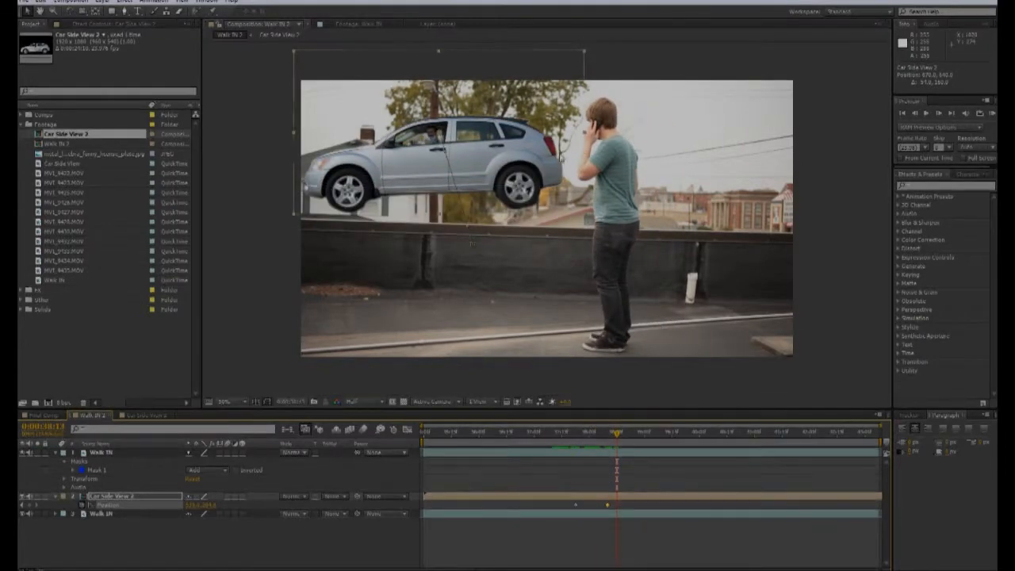
drag(467, 145, 489, 138)
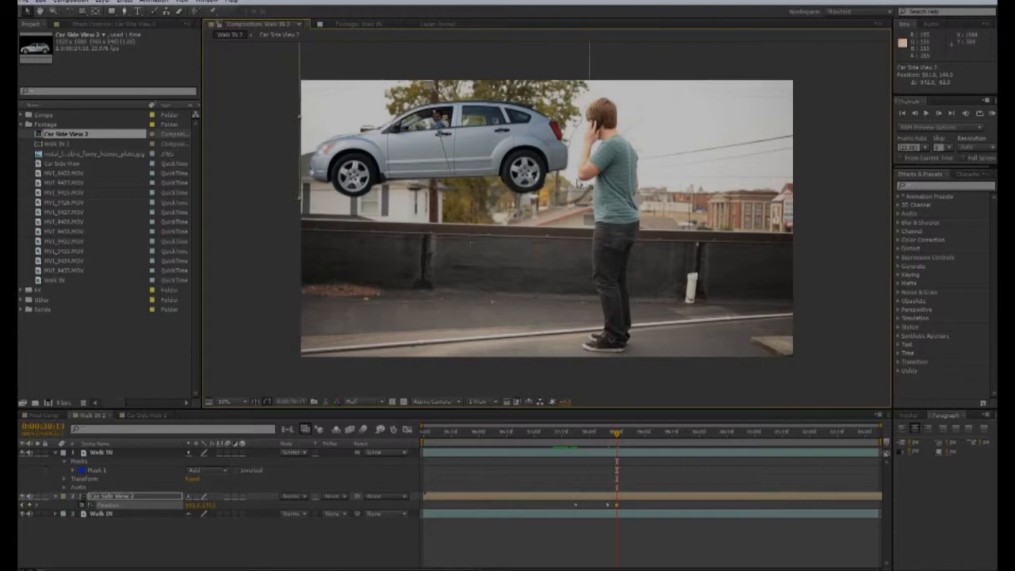
Step: Trace a loose closed Pen mask around the man's upper body on the top Walk IN layer
click(102, 452)
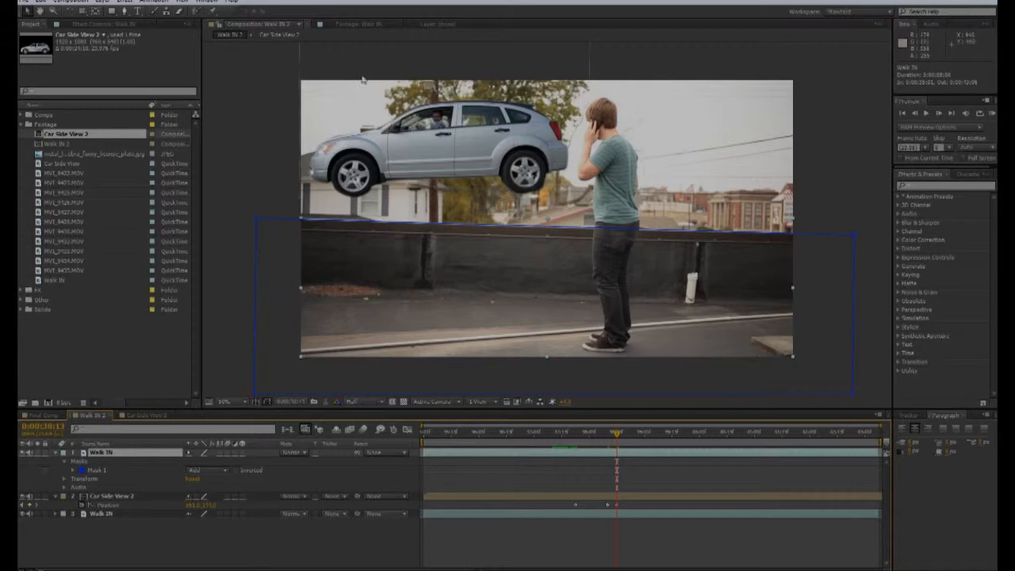
click(136, 13)
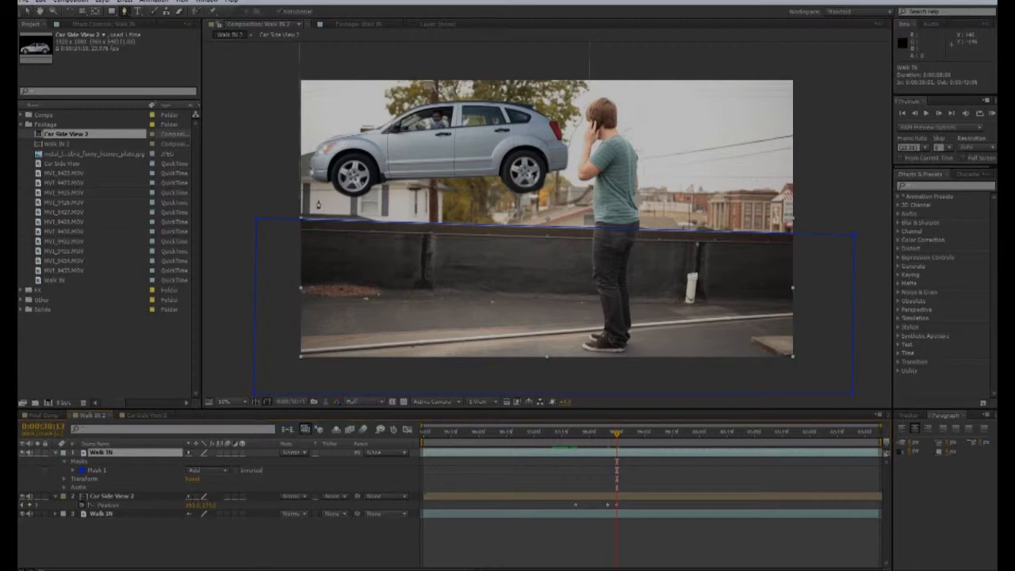
click(574, 268)
click(639, 106)
click(656, 267)
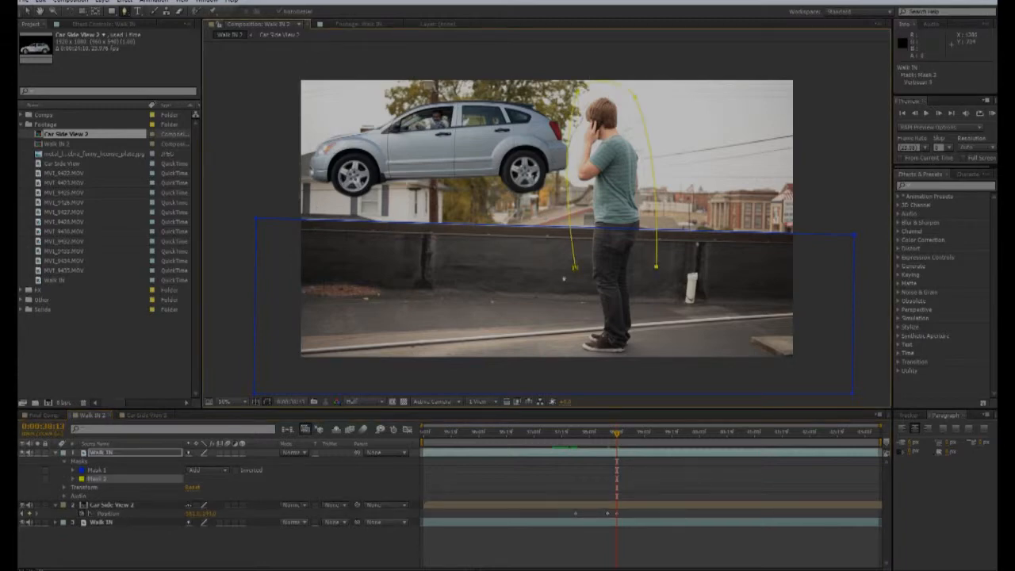
click(574, 267)
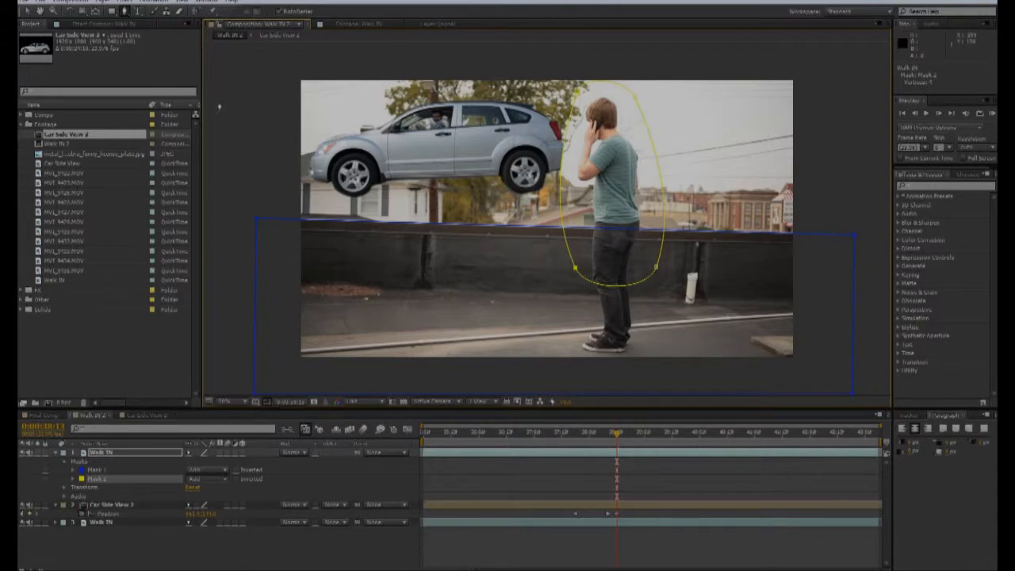
Step: Test the loose mask by moving the Car Side View 2 layer to the right so the car passes behind the man
click(28, 12)
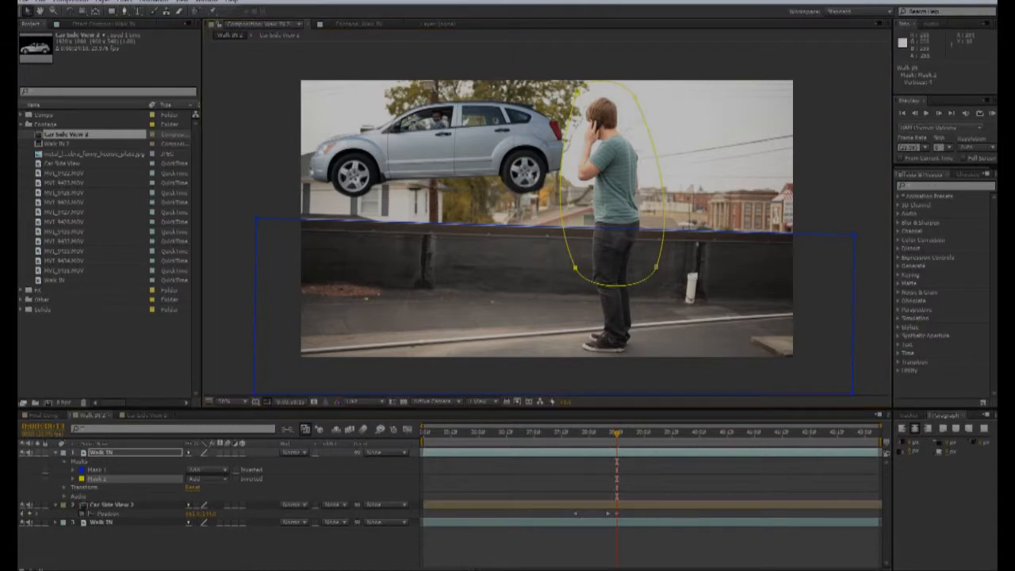
click(90, 505)
drag(408, 121, 528, 134)
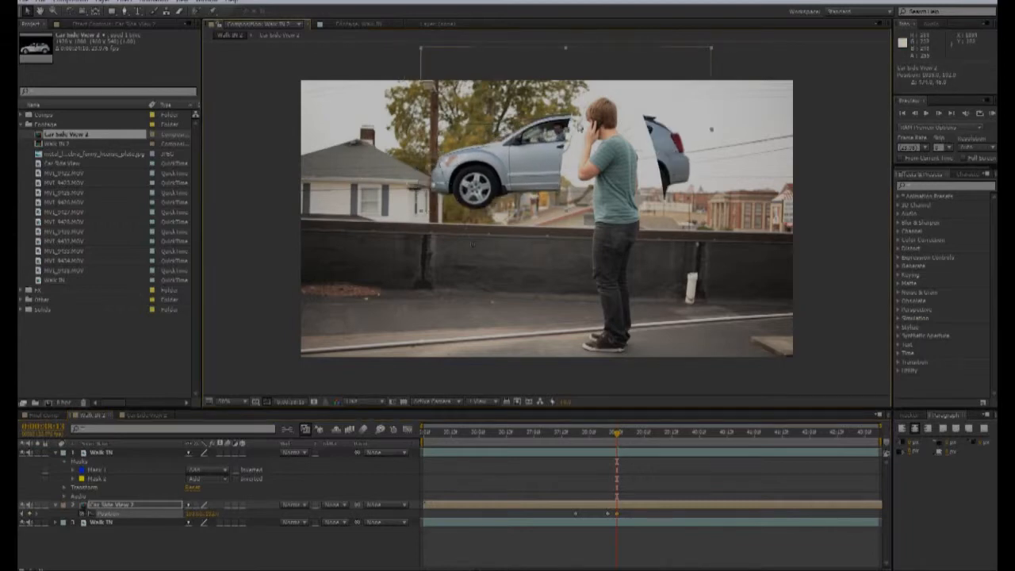
Step: Examine the detailed mask outlining the man on the Walk IN layer of Final Comp and return to the Walk IN 2 composition
click(43, 414)
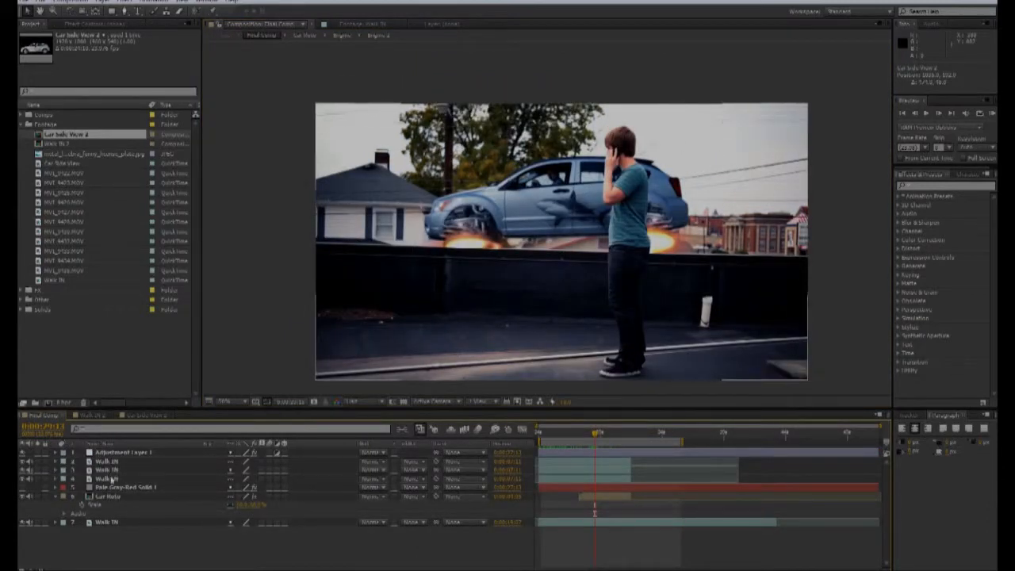
click(113, 479)
click(107, 469)
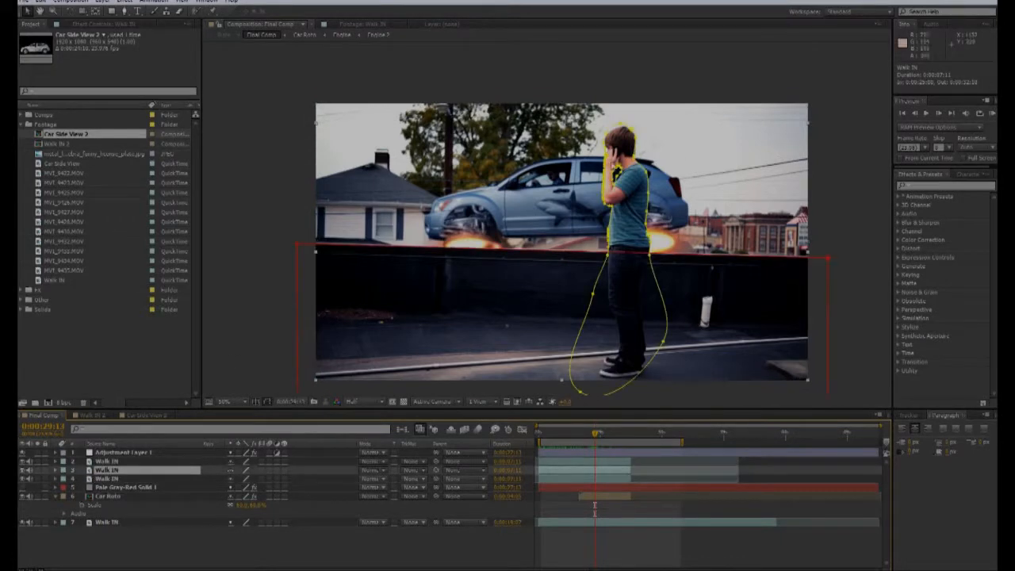
scroll(597, 166, up, 1)
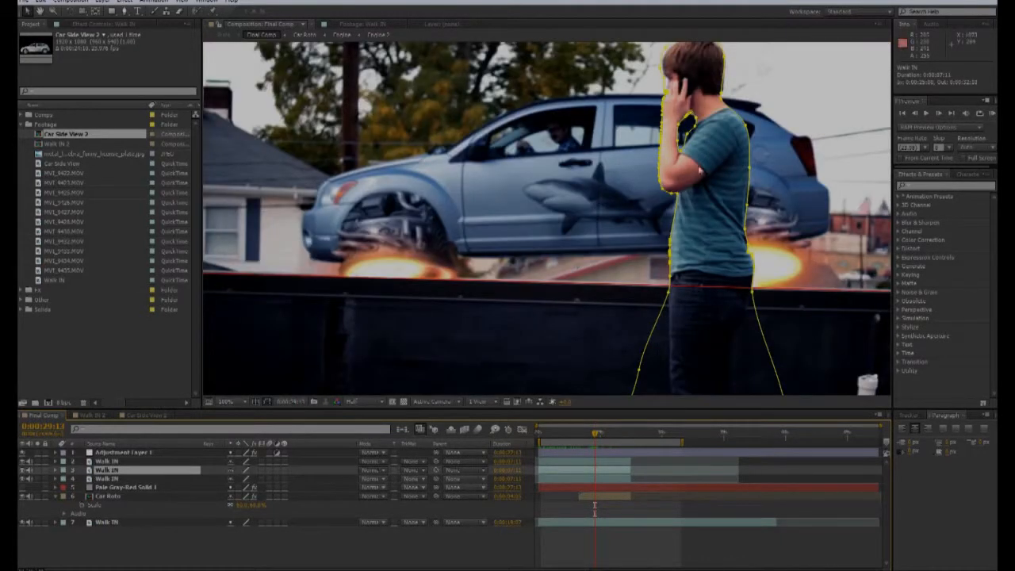
scroll(670, 161, down, 1)
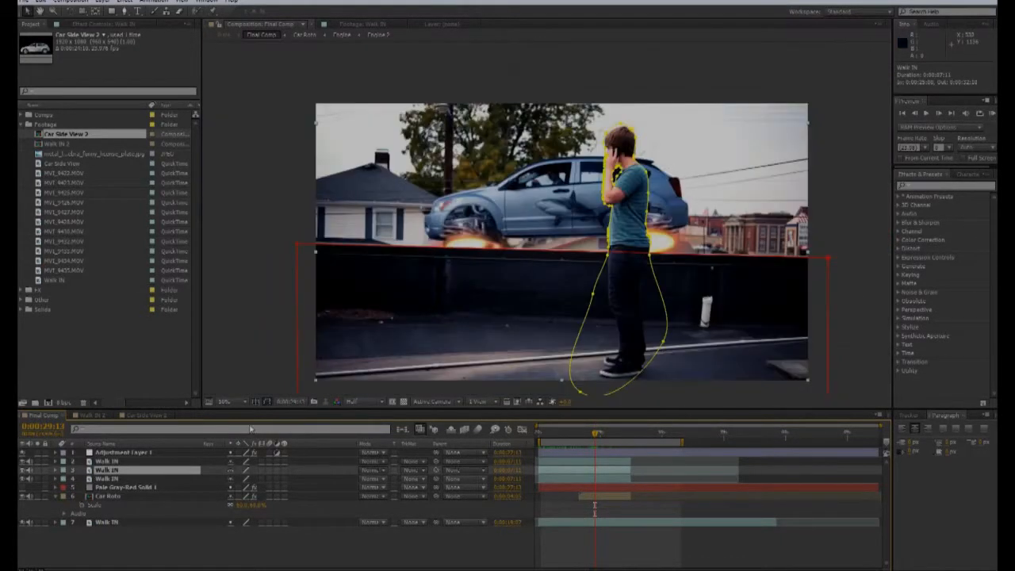
click(143, 414)
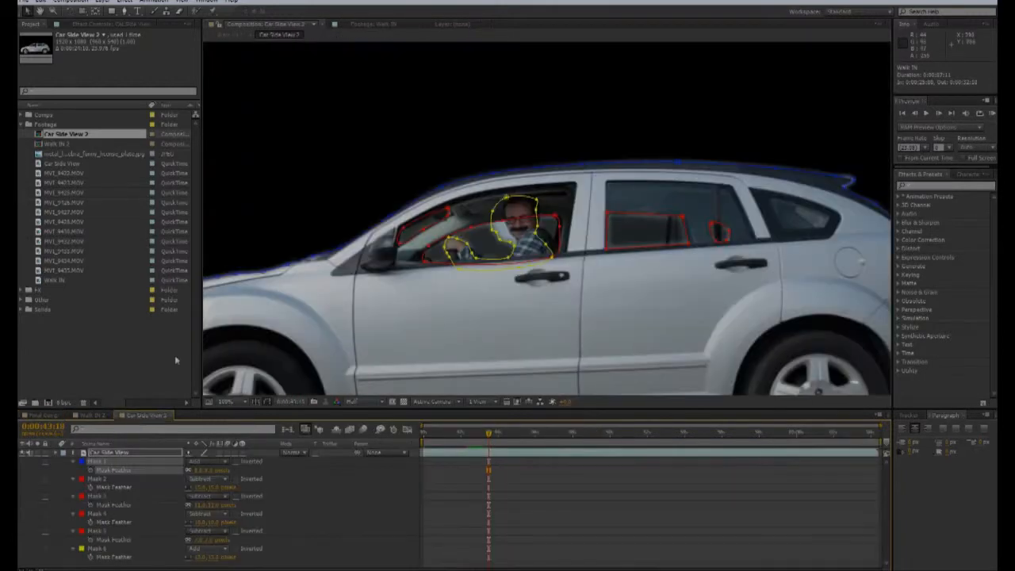
click(91, 415)
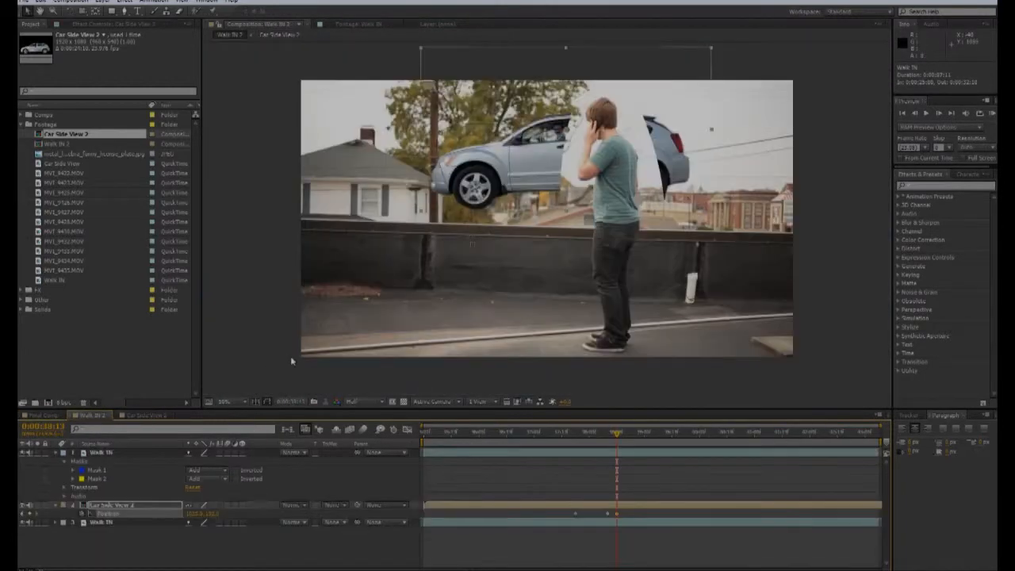
Step: Undo the last car move and the loose mask around the man, leaving no layer selected
key(ctrl+z)
key(ctrl+z)
key(ctrl+z)
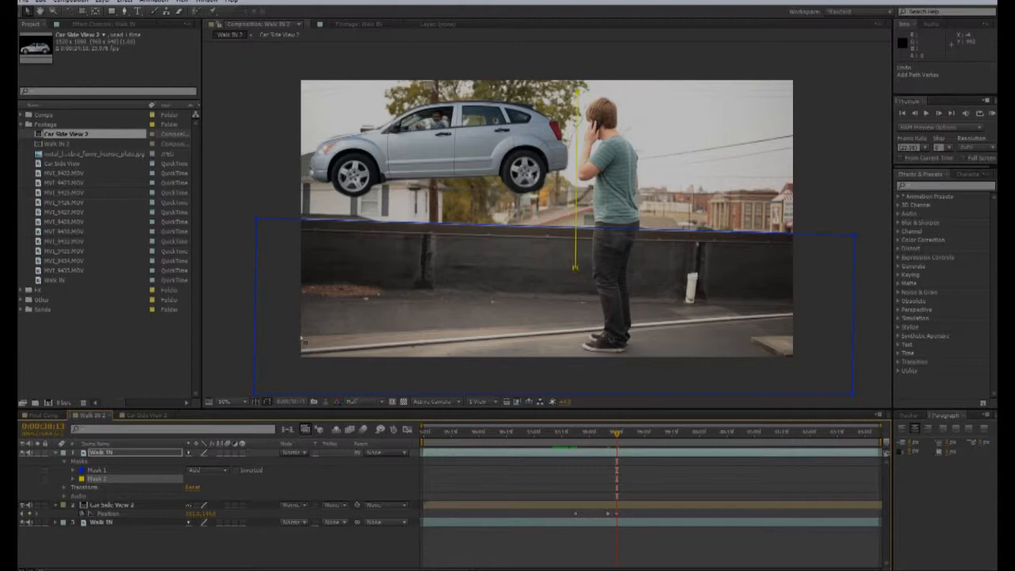
key(ctrl+z)
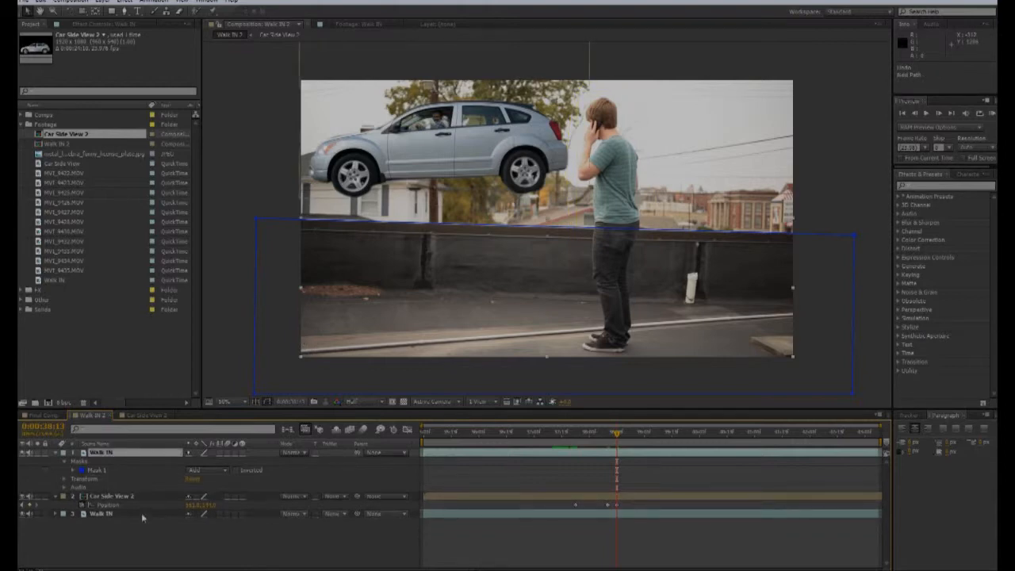
click(127, 542)
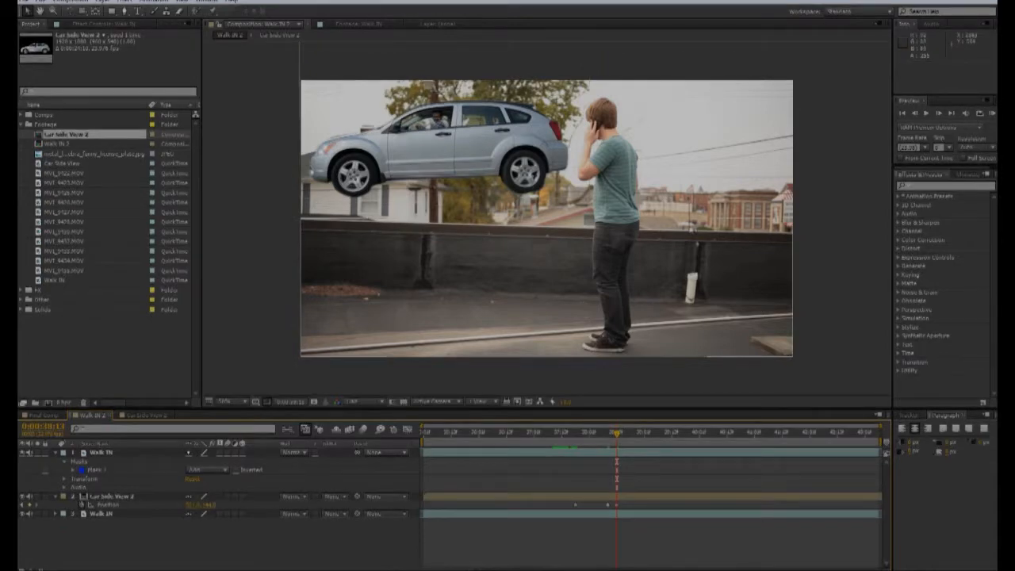
Step: Apply the Fast Blur effect to the Car Side View 2 layer and give it a slight Blurriness
click(938, 184)
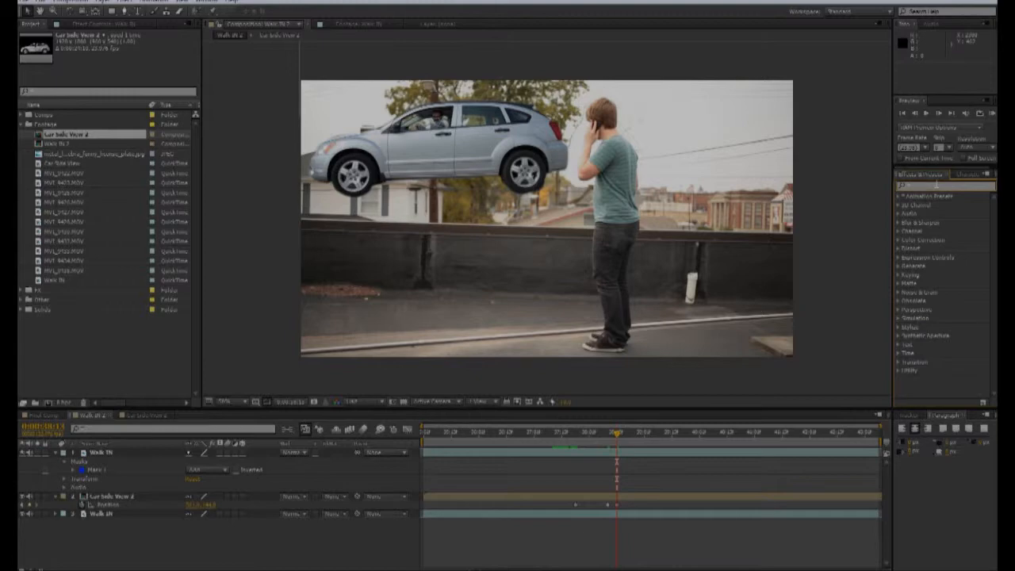
text(fast)
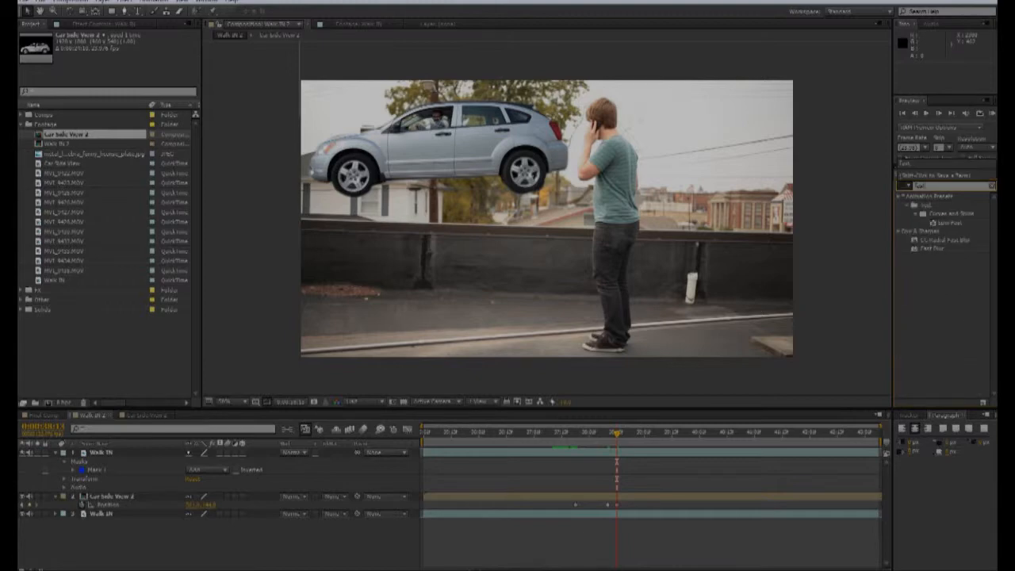
click(919, 249)
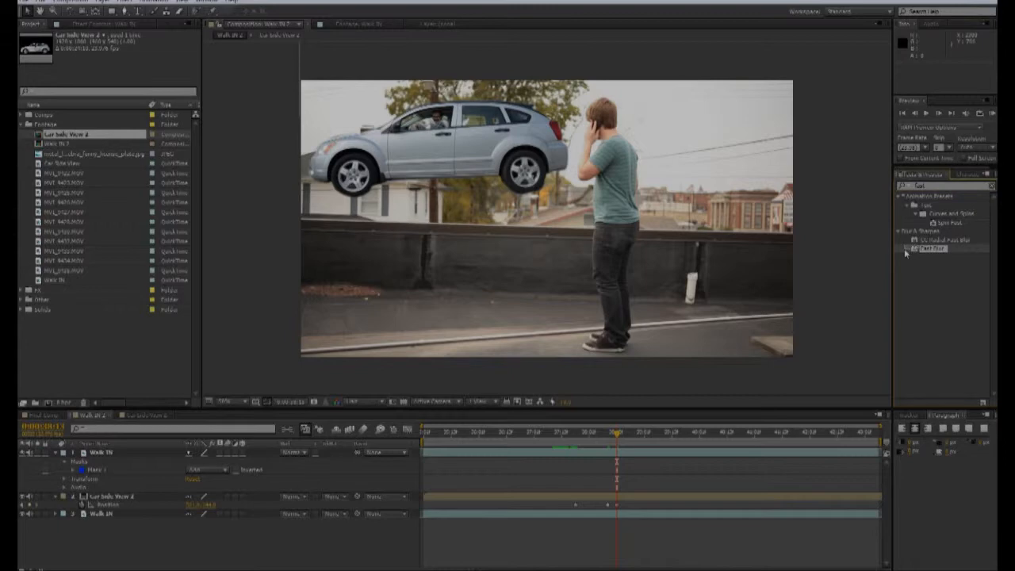
drag(917, 250, 508, 151)
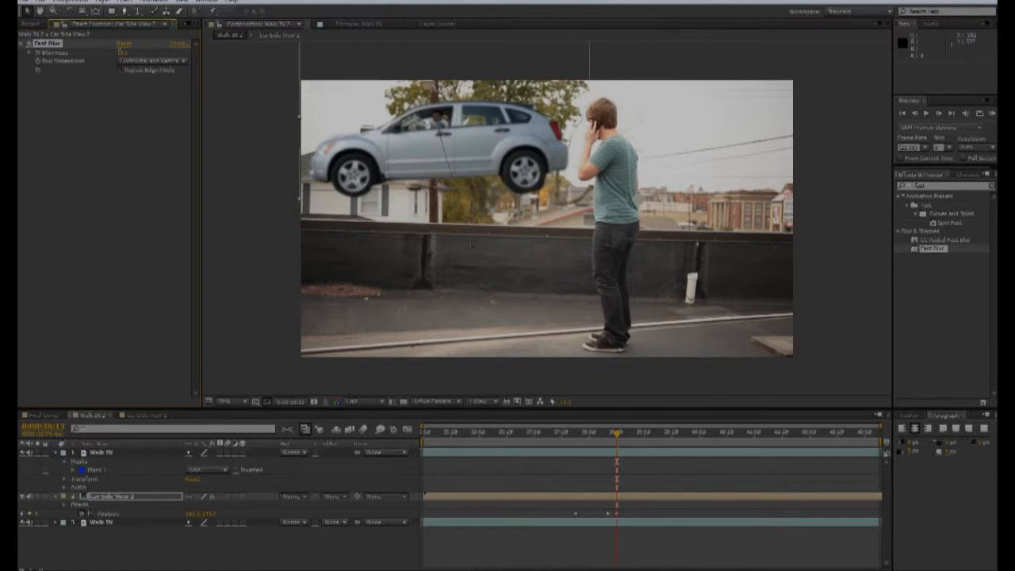
click(123, 52)
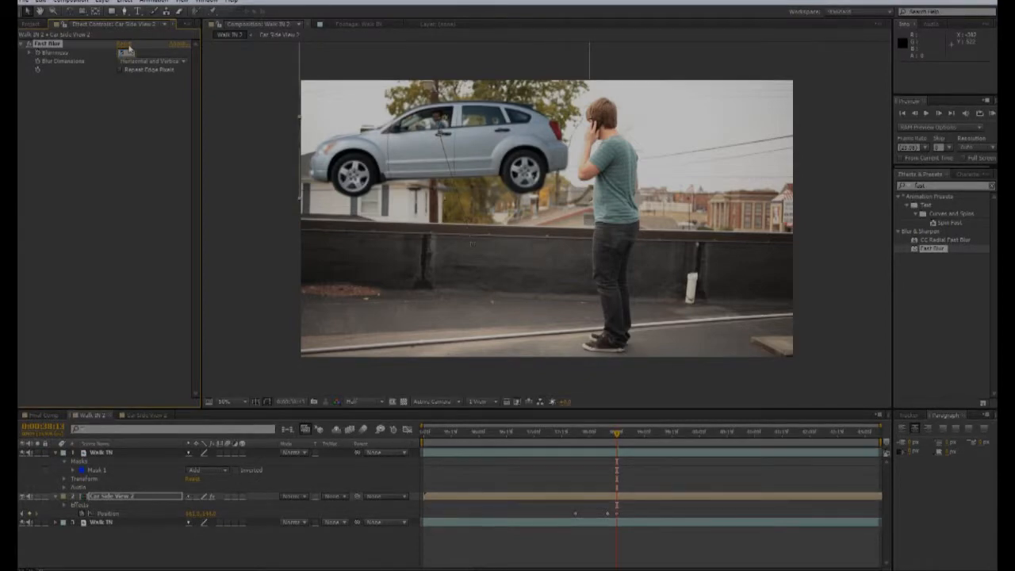
click(123, 136)
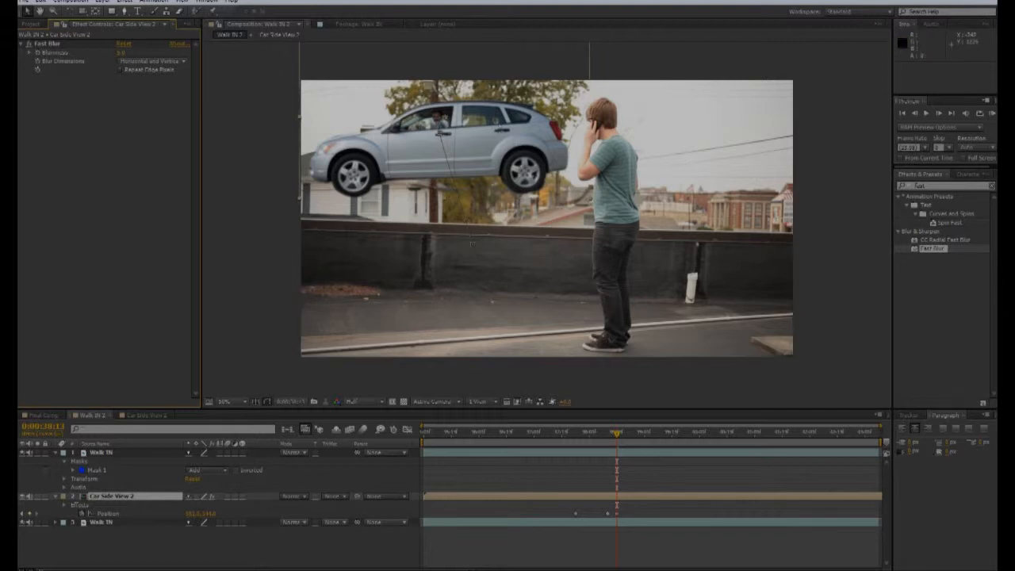
Step: Search the effects for Curves and add a new adjustment layer above all layers of the Walk IN 2 composition
click(109, 558)
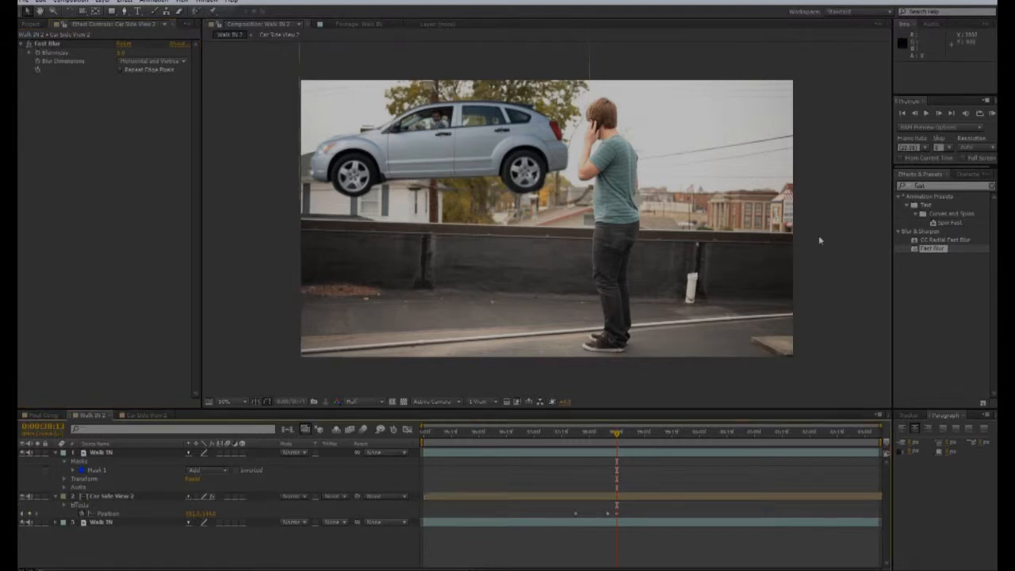
click(111, 3)
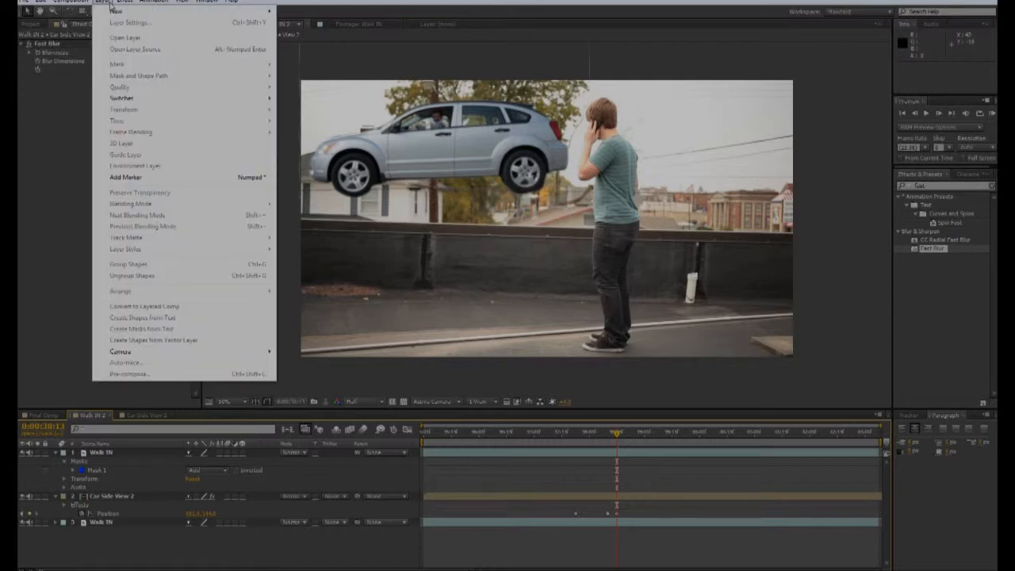
click(947, 186)
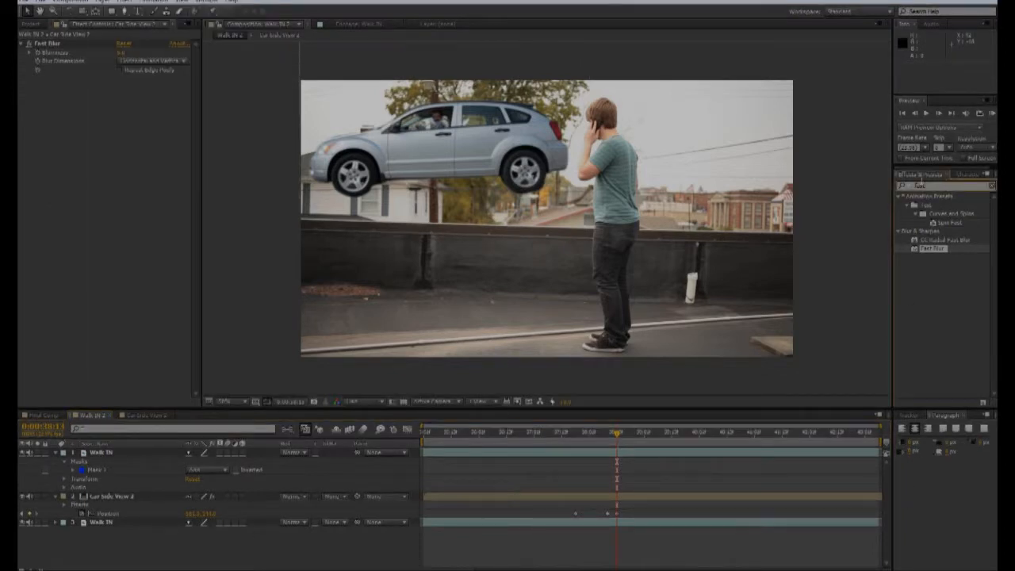
text(c)
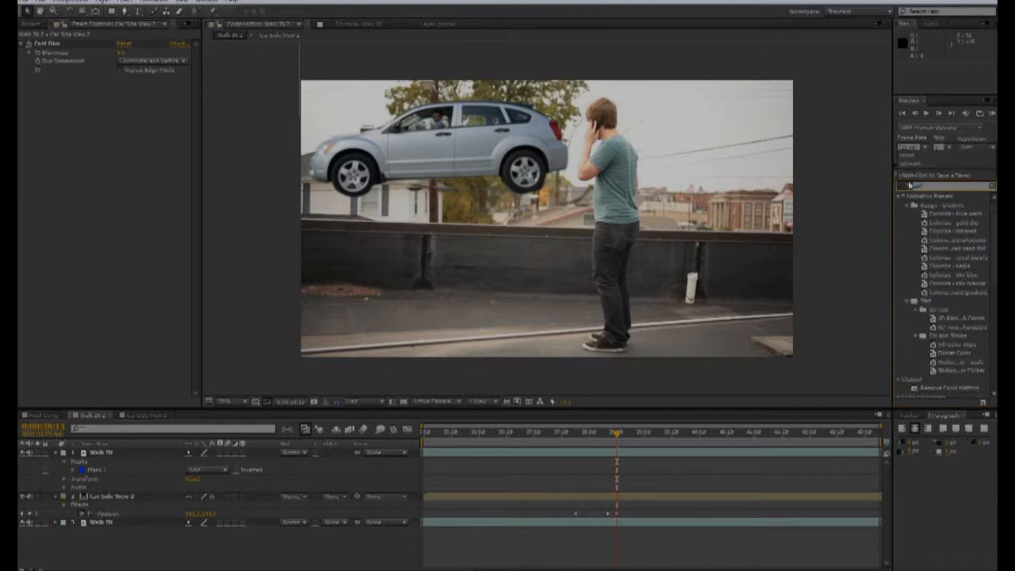
text(curves)
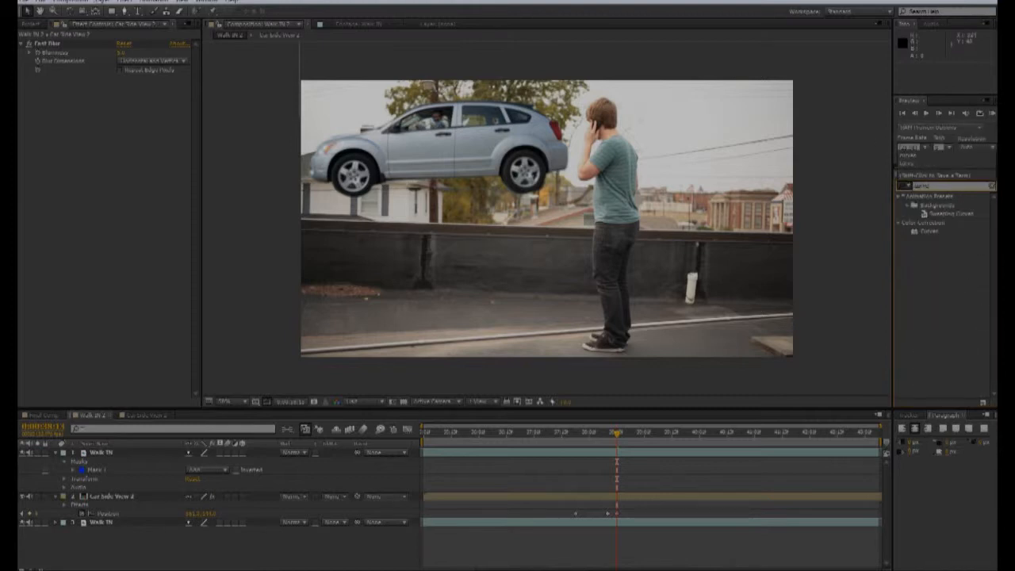
click(104, 3)
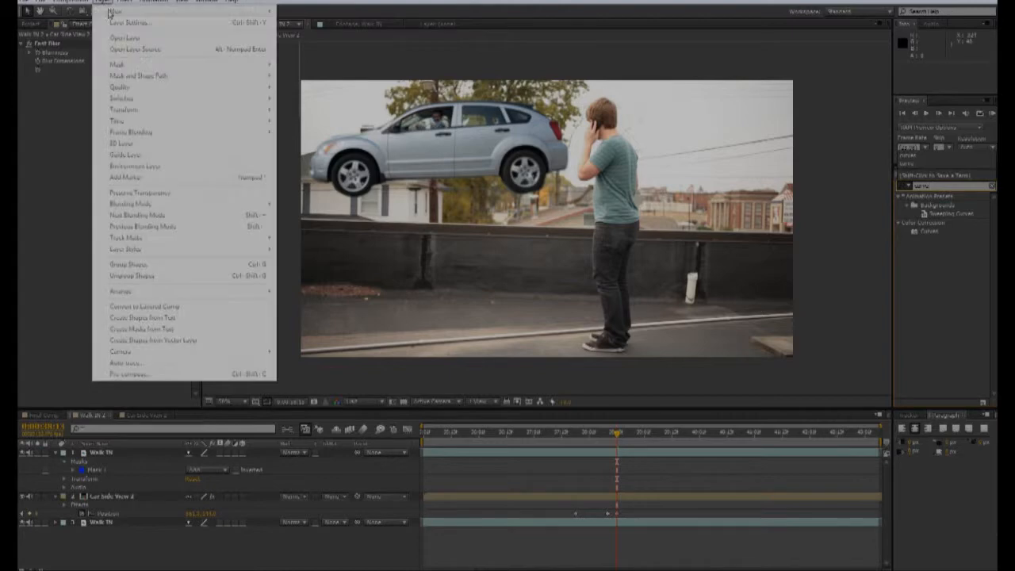
click(94, 556)
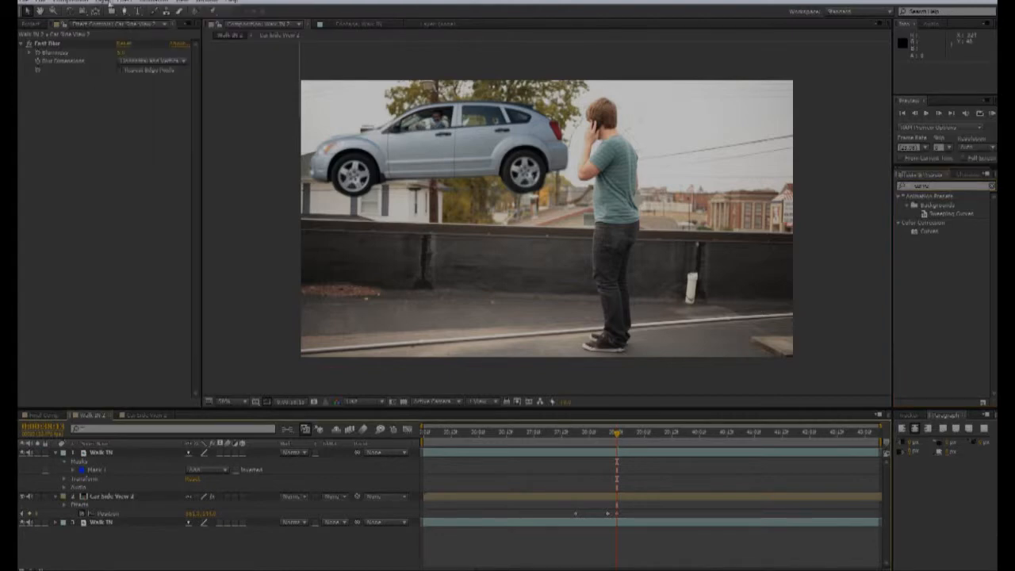
click(106, 3)
mouse_move(159, 11)
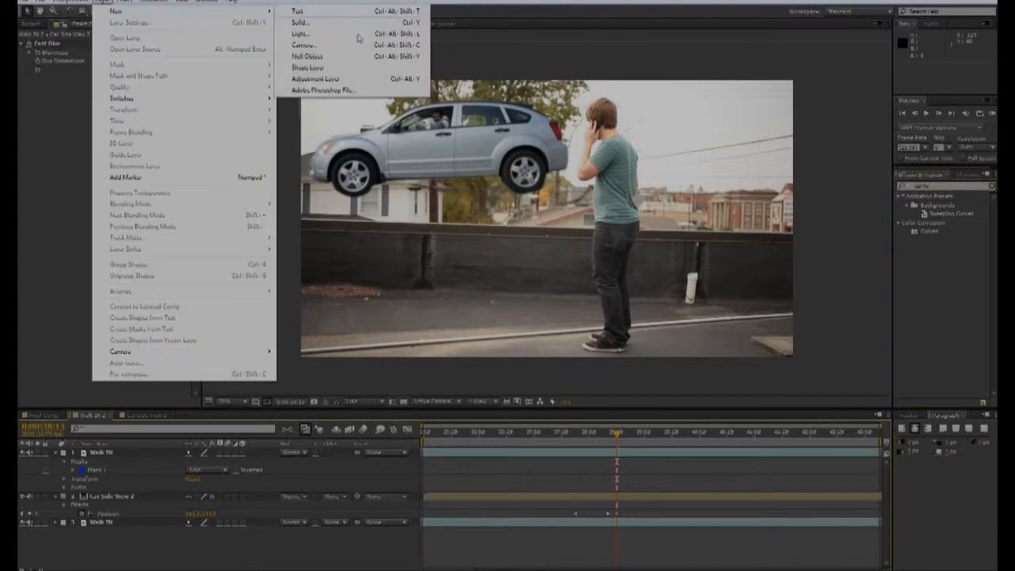
click(356, 84)
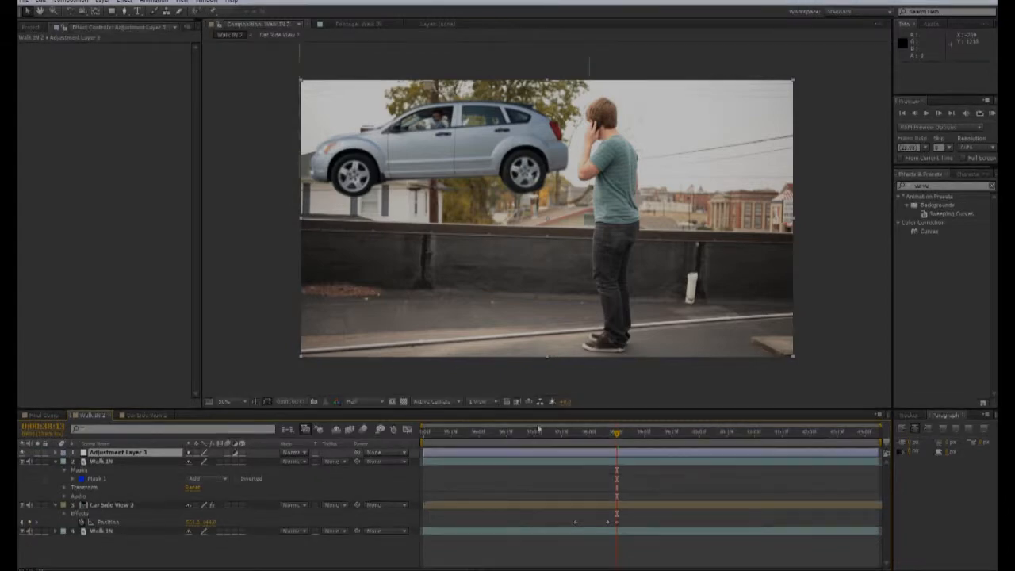
Step: Apply Curves to the adjustment layer and pull the lower part of the RGB curve down to darken the shadows
drag(918, 232, 119, 452)
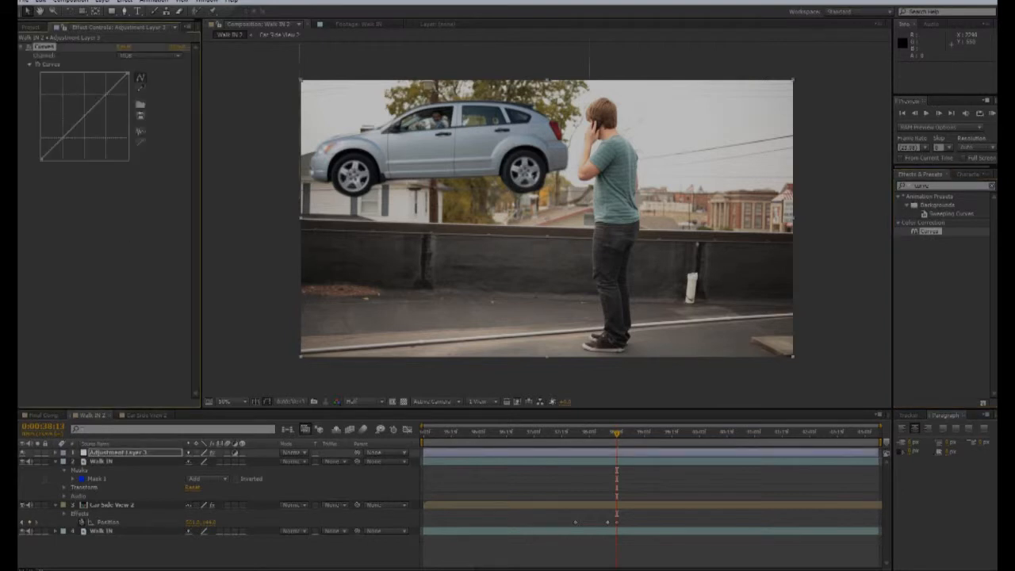
drag(70, 131, 75, 144)
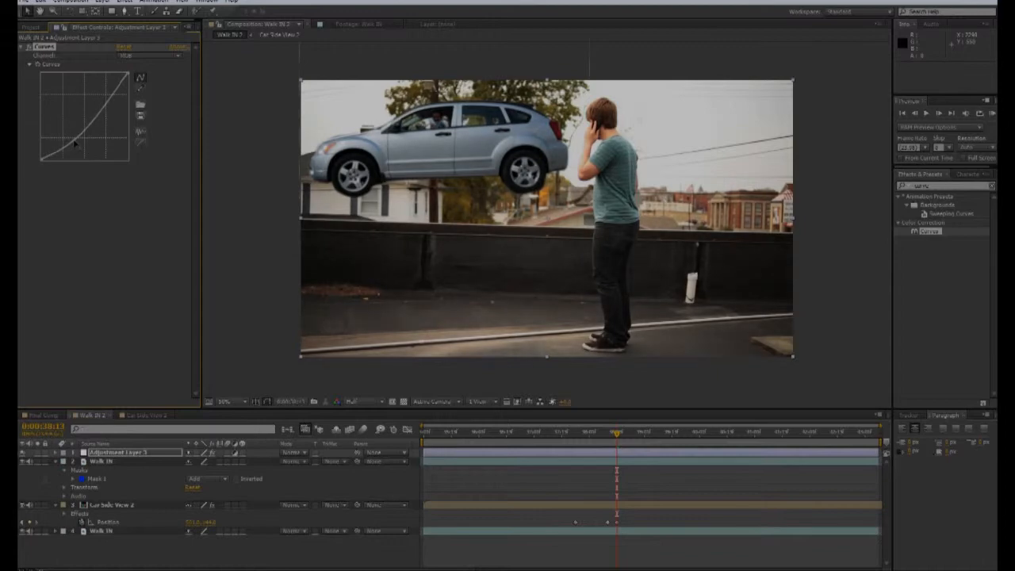